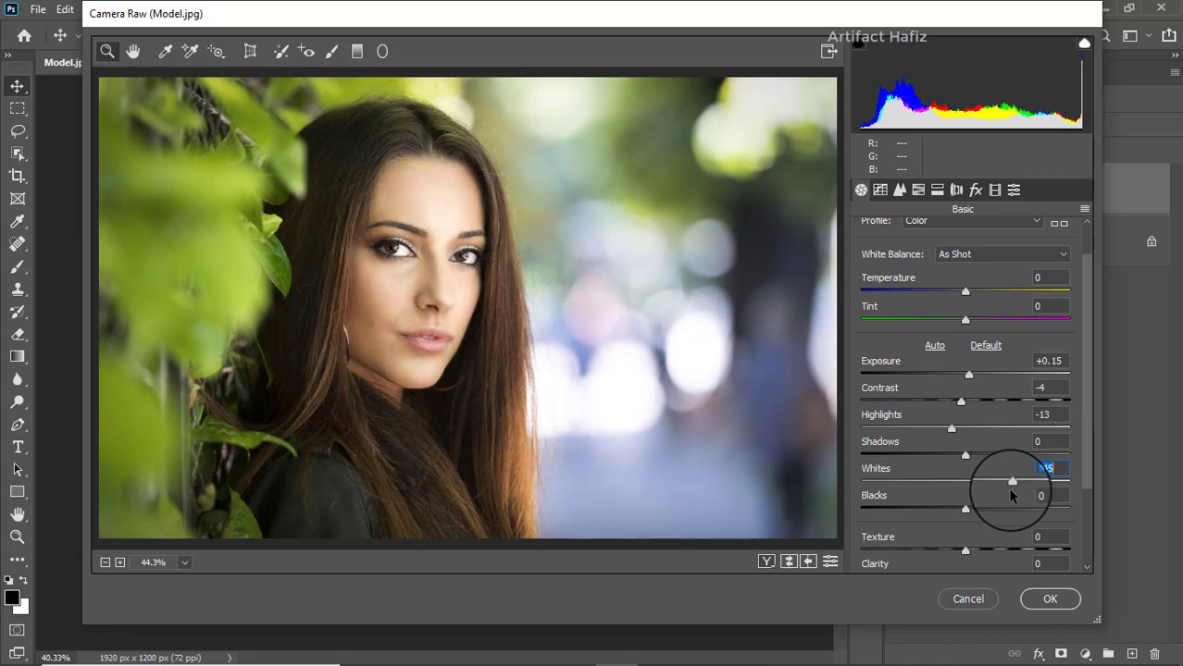
In the Basic adjustments, set Shadows to +12, Blacks to +10, Texture to +3 and Clarity to -4.
mouse_move(966, 454)
mouse_down()
mouse_move(1009, 454)
mouse_move(981, 454)
mouse_up()
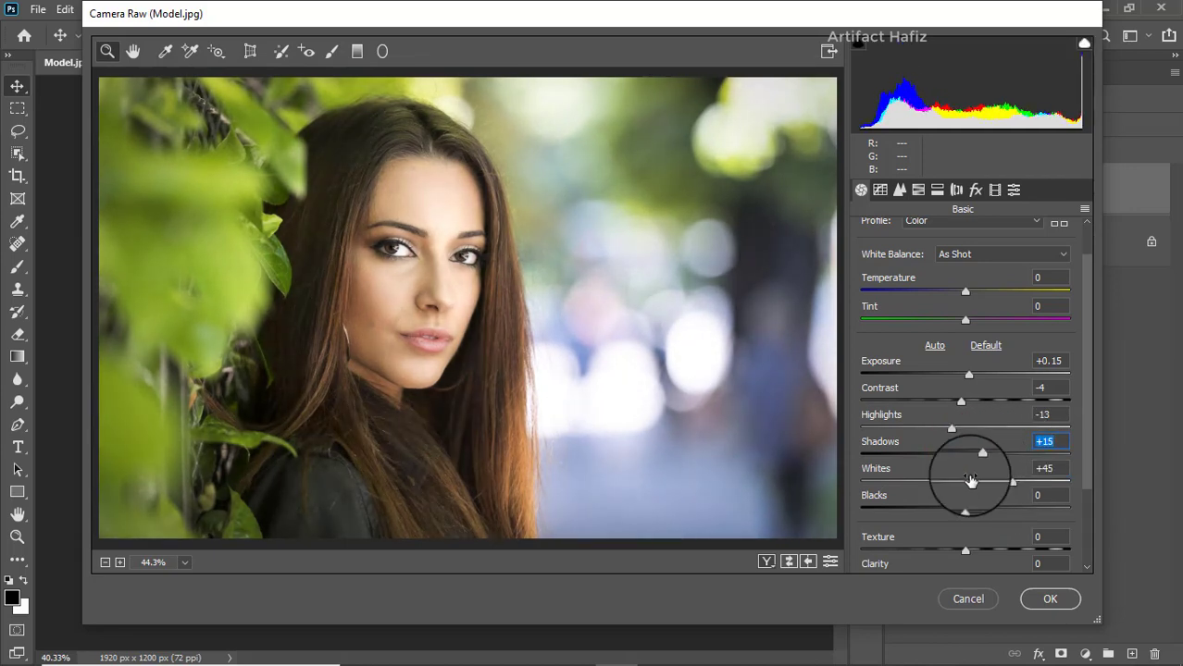
mouse_move(965, 508)
mouse_down()
mouse_move(956, 511)
mouse_move(964, 501)
mouse_up()
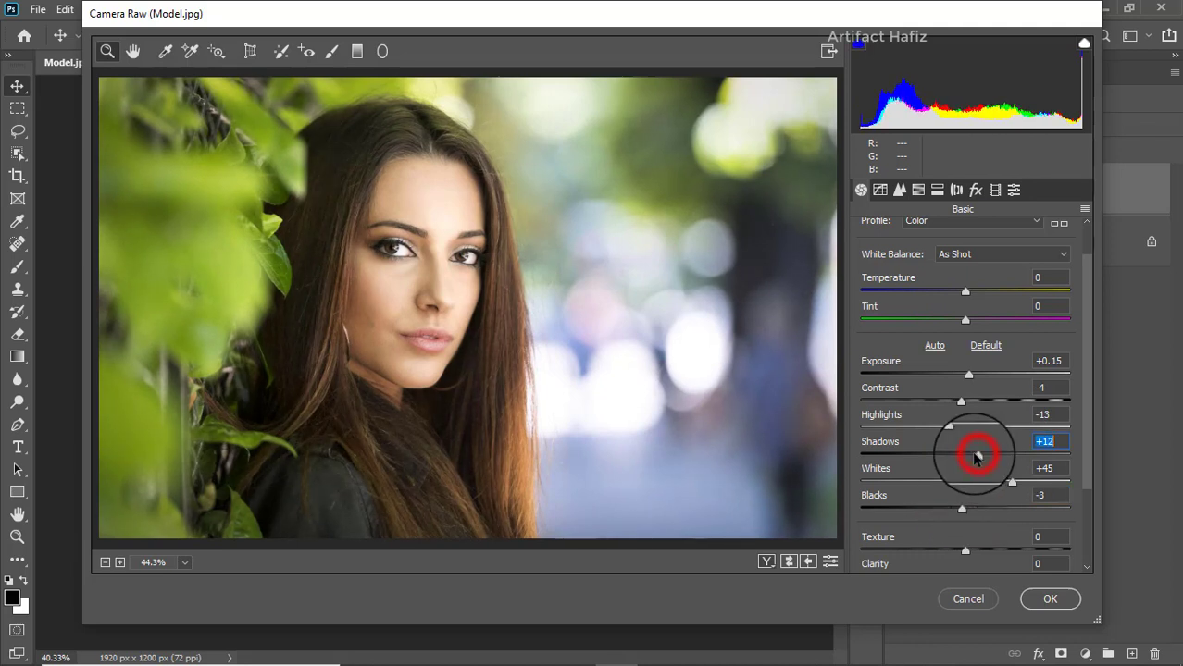
scroll(967, 470, down, 3)
drag(963, 425, 963, 497)
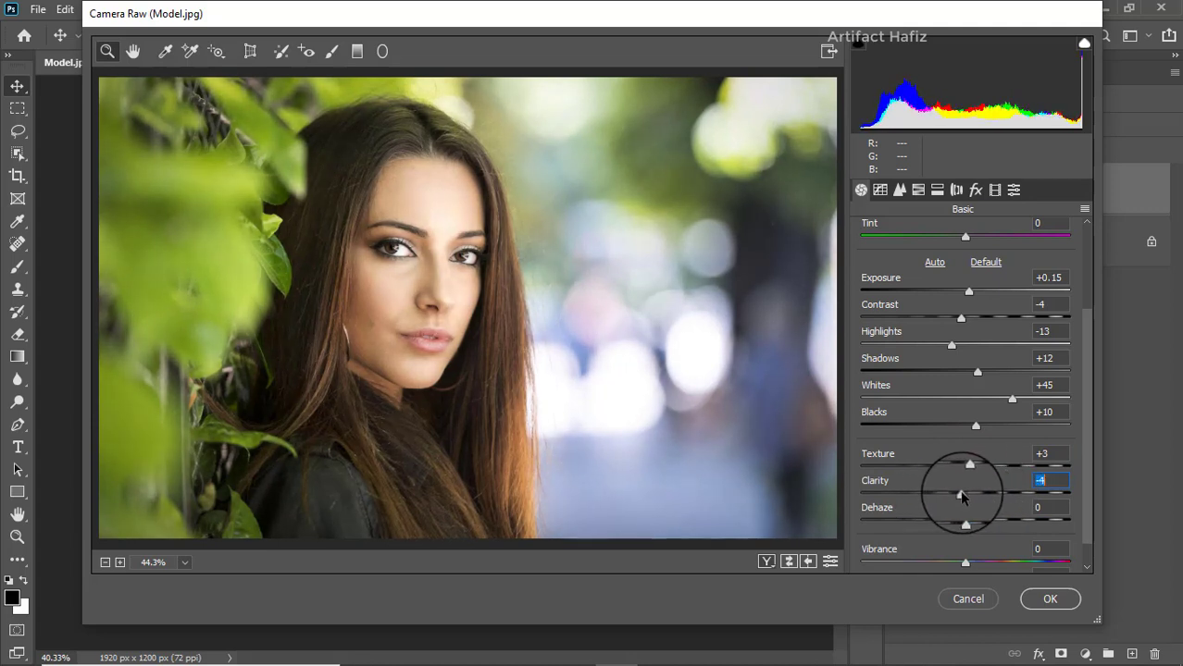
Set Dehaze to -8 and Vibrance to -6 in the Basic adjustments.
mouse_move(963, 520)
mouse_down()
mouse_move(1009, 523)
mouse_move(958, 524)
mouse_up()
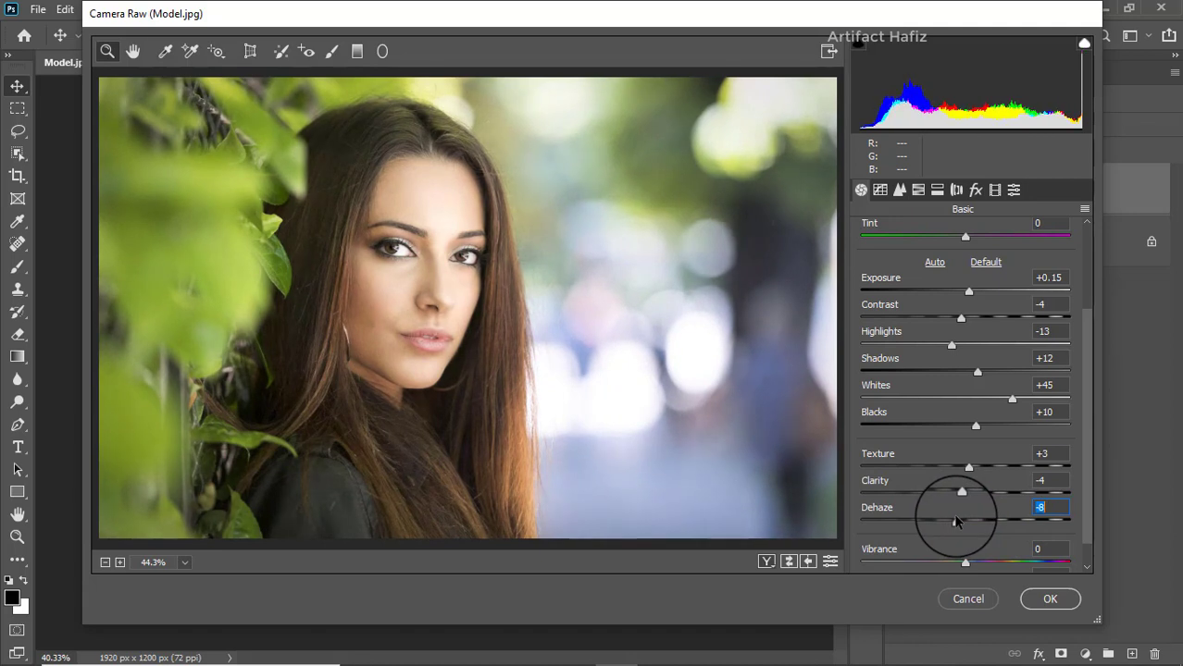
scroll(1008, 524, down, 1)
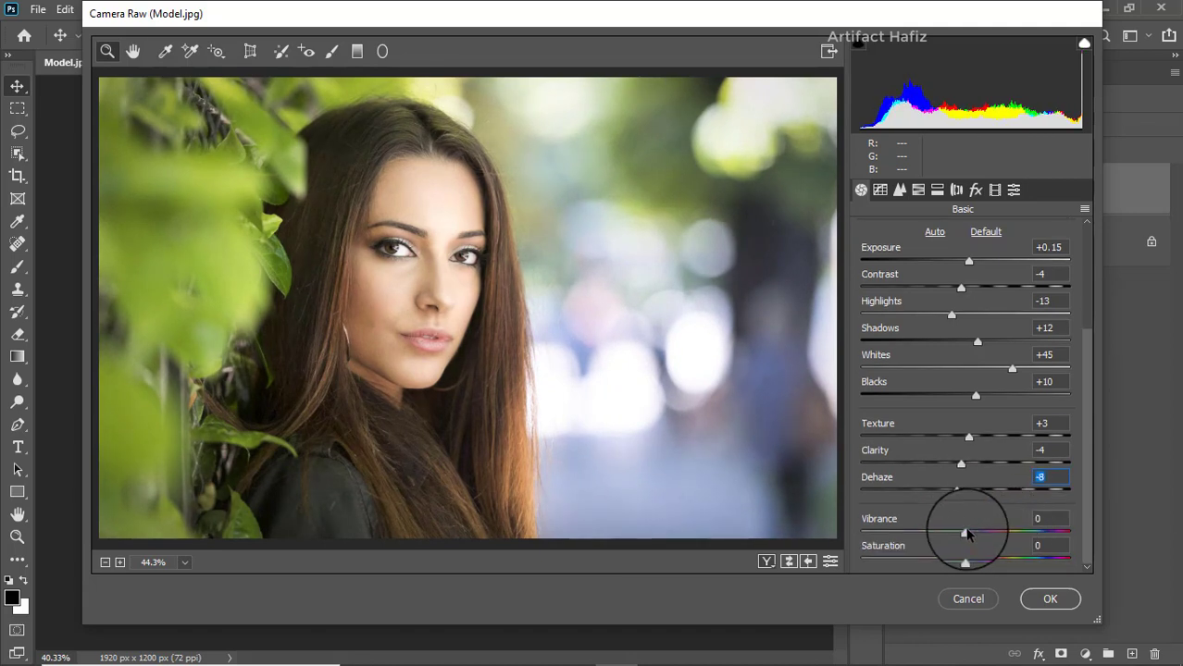
mouse_move(965, 534)
mouse_down()
mouse_move(979, 534)
mouse_move(930, 536)
mouse_move(951, 539)
mouse_up()
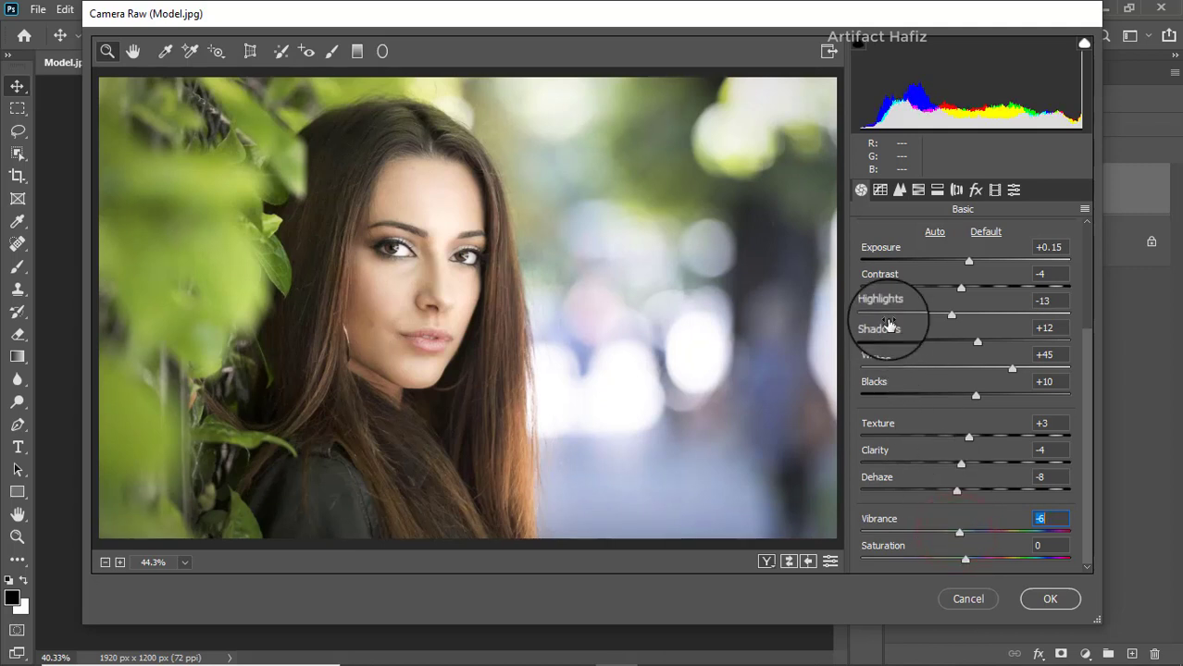
Add two RGB tone curve points, one at input 63 with output 59 and one at input 190 with output 191.
click(881, 190)
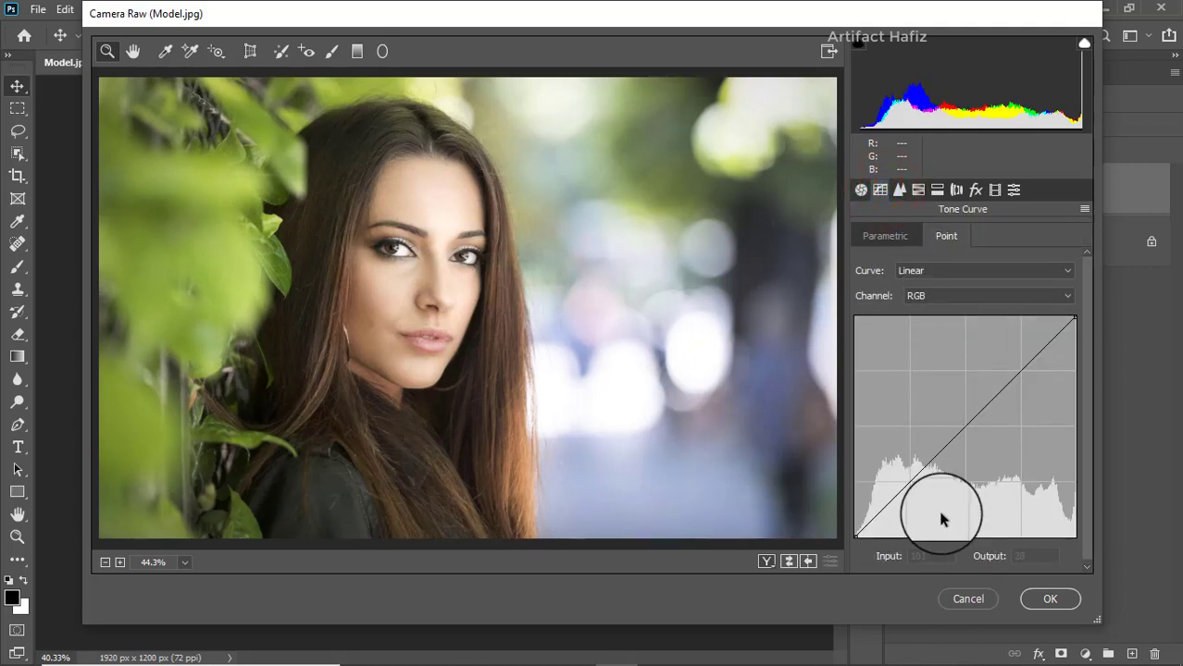
drag(908, 480, 908, 485)
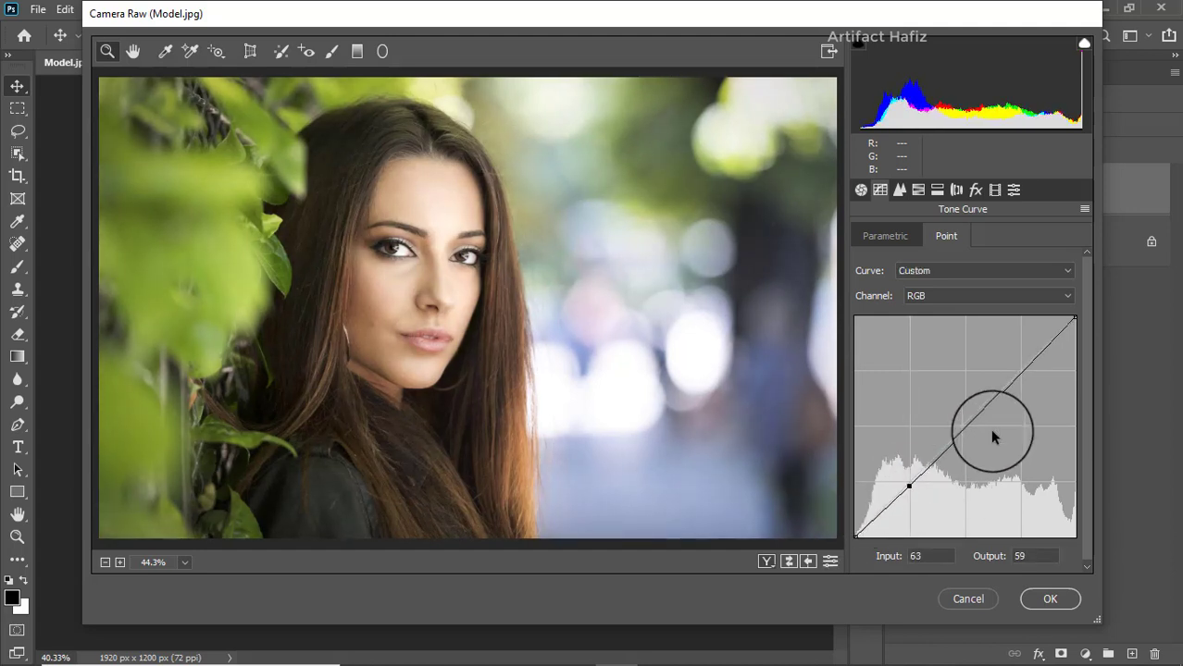
click(1017, 370)
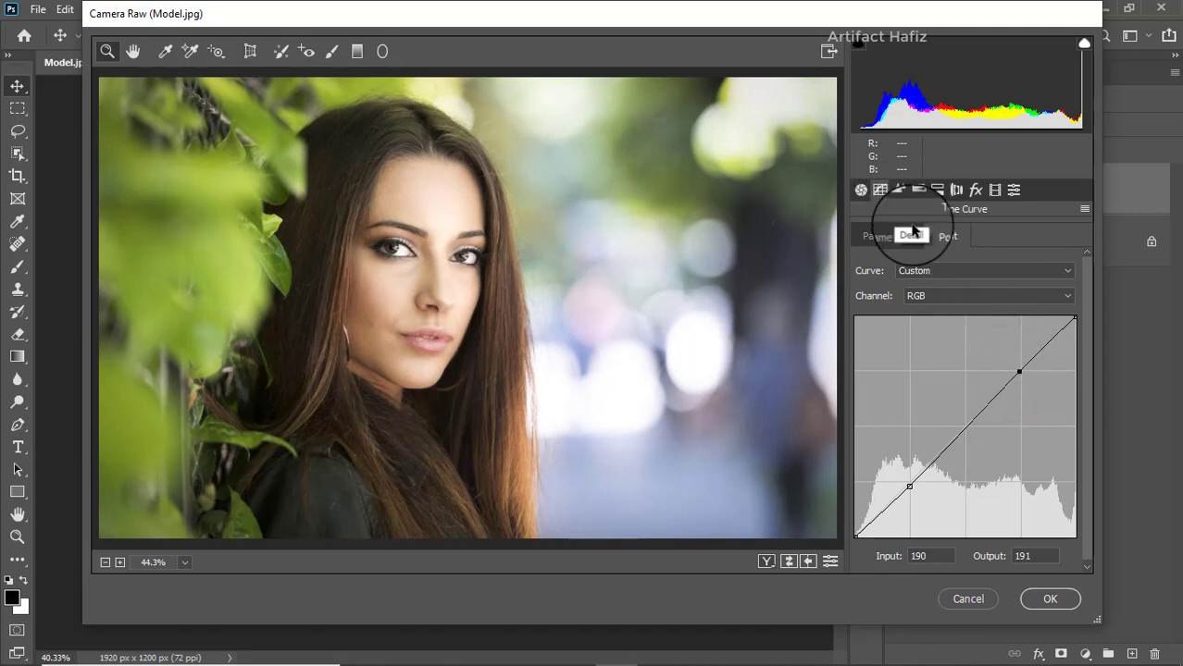
Examine the point tone curves of the Red, Green and Blue channels one after another.
click(936, 295)
click(935, 319)
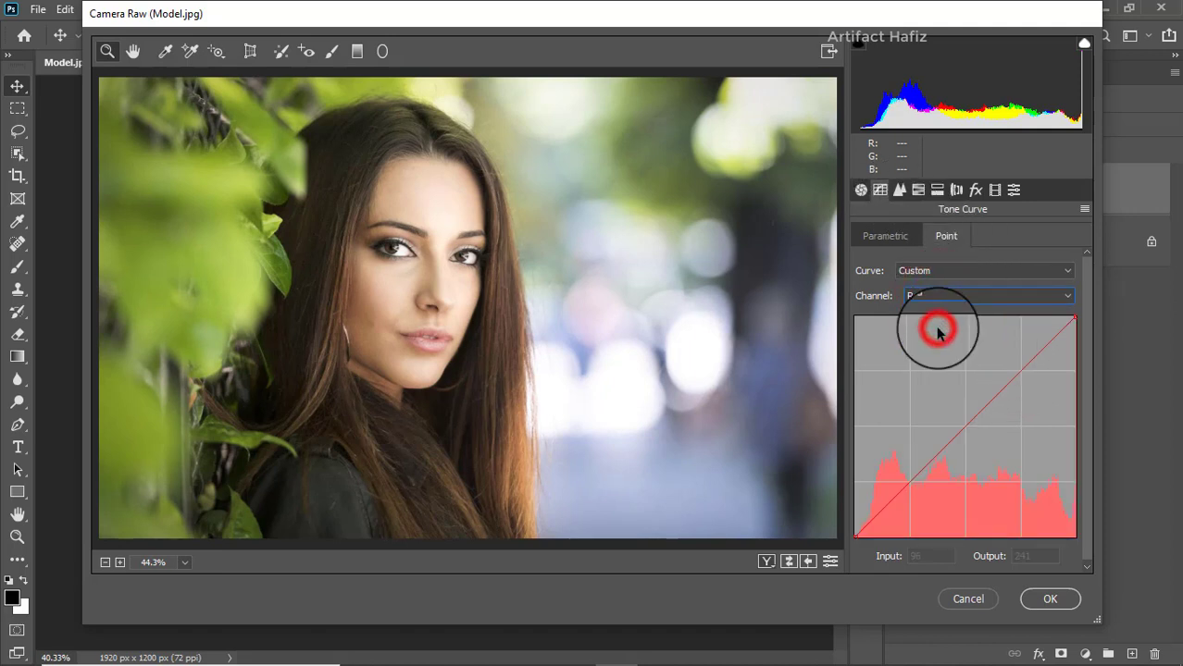
click(934, 297)
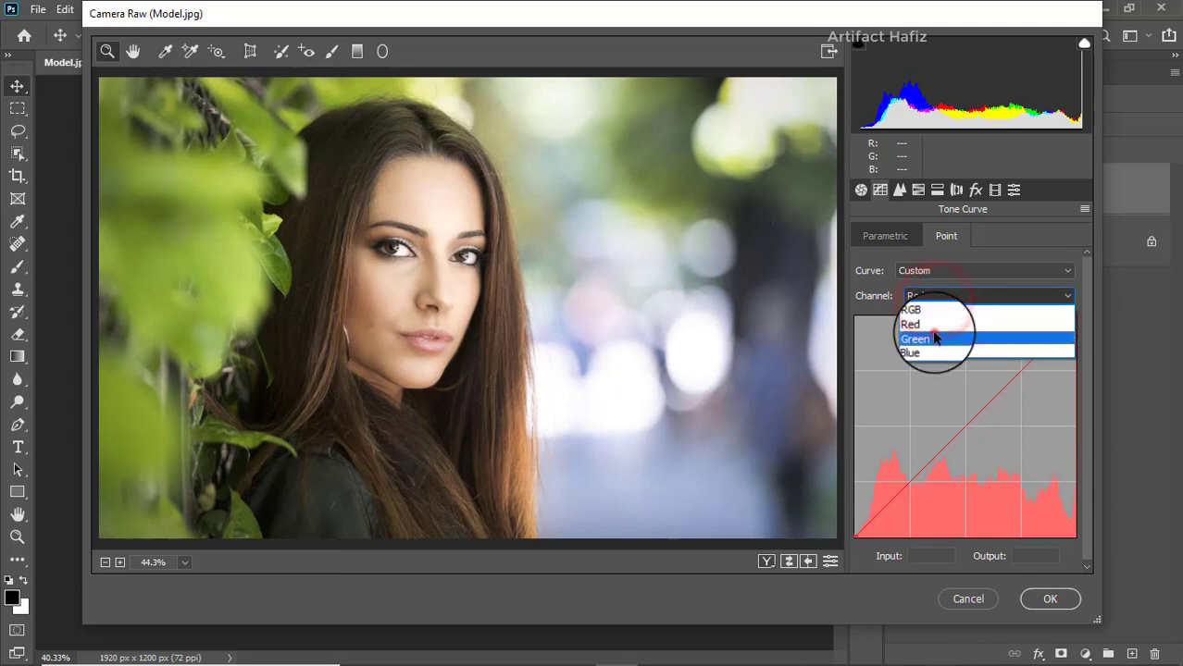
click(934, 335)
click(940, 297)
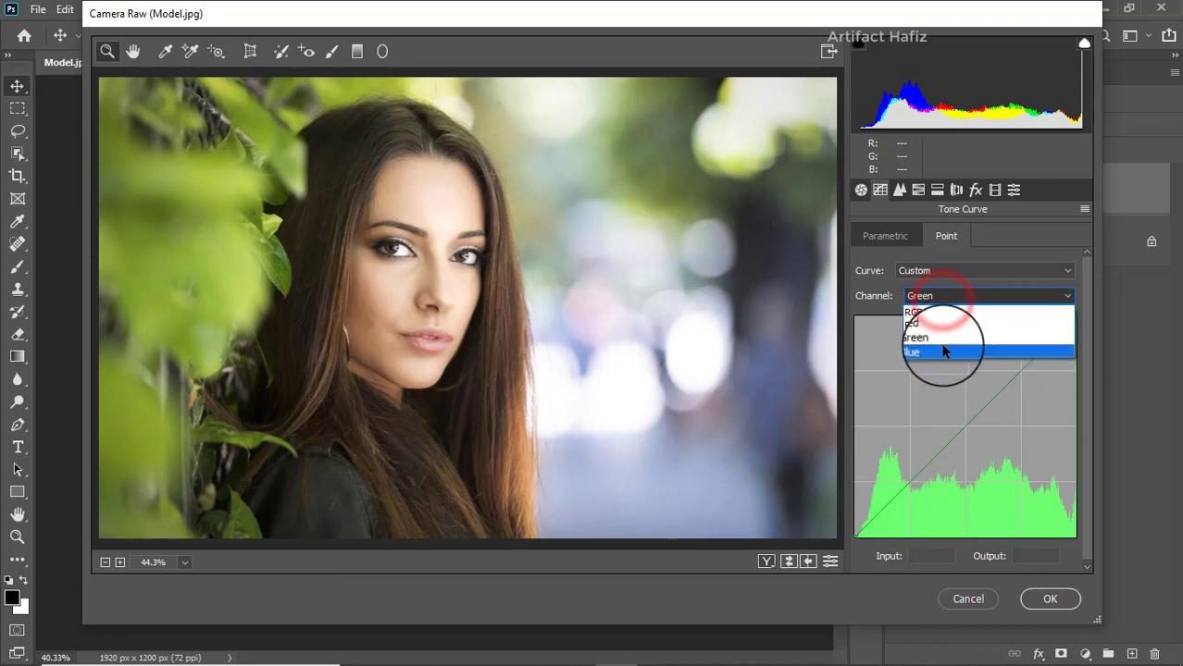
click(943, 345)
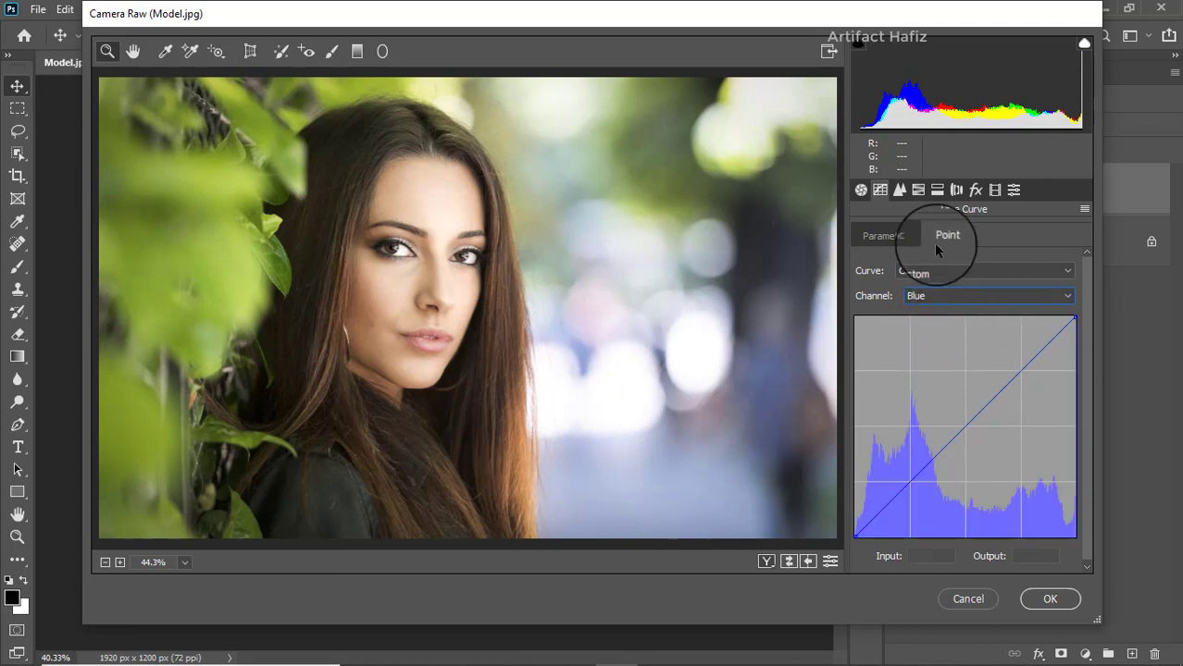
Set the sharpening Amount to 14 and the Luminance noise reduction to 10.
click(898, 189)
drag(861, 260, 884, 264)
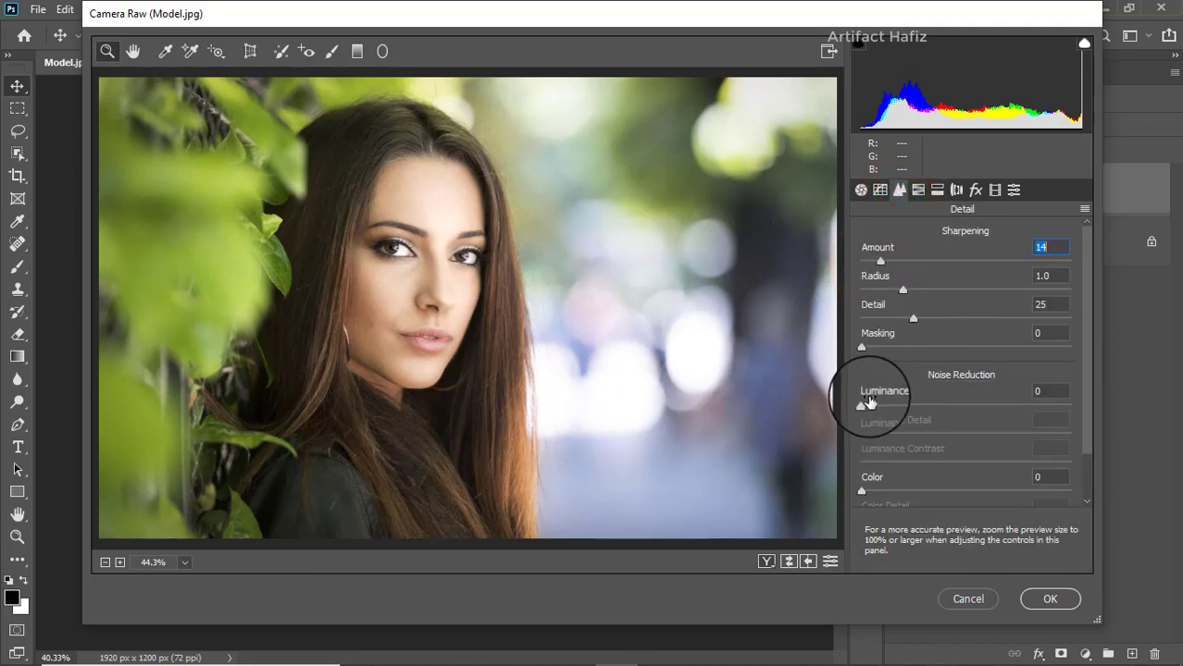
drag(862, 405, 879, 424)
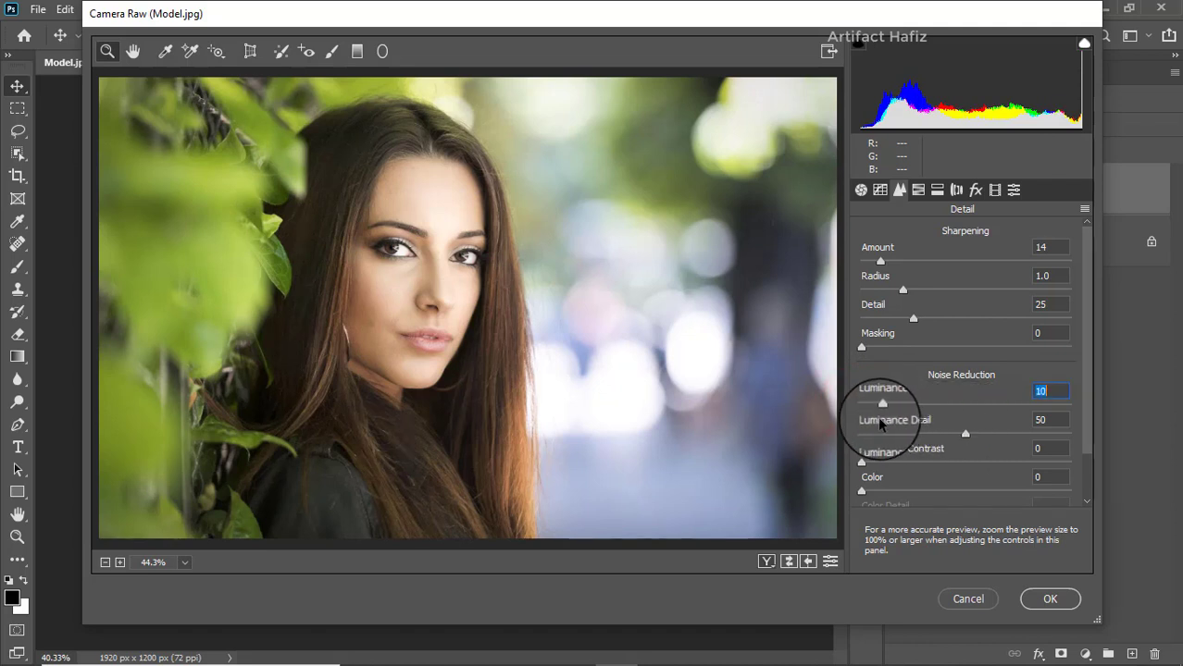
In the HSL adjustments, set the saturation of Reds to +18 and Oranges to -8.
click(920, 192)
click(929, 236)
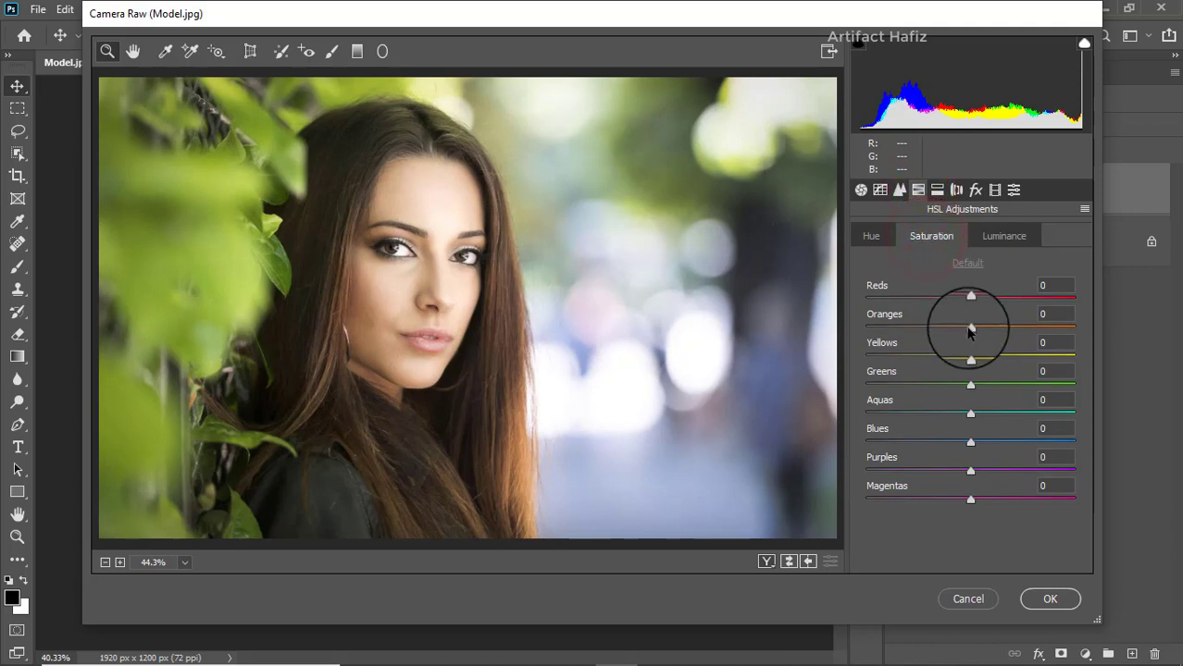
click(926, 237)
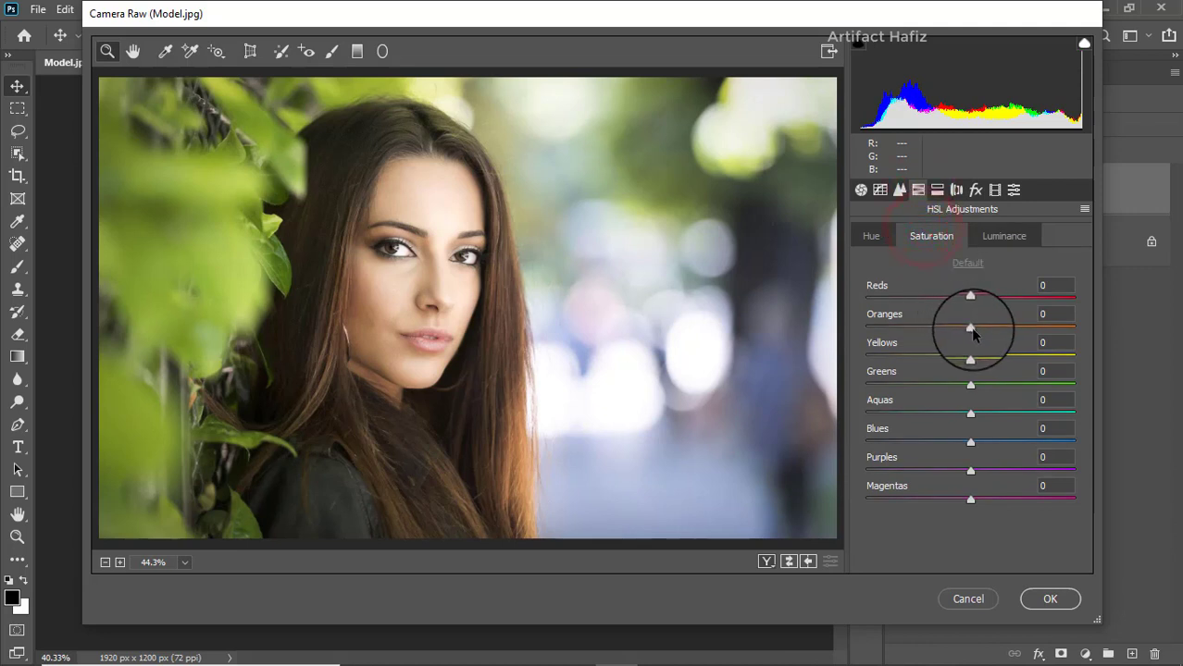
drag(972, 335, 990, 301)
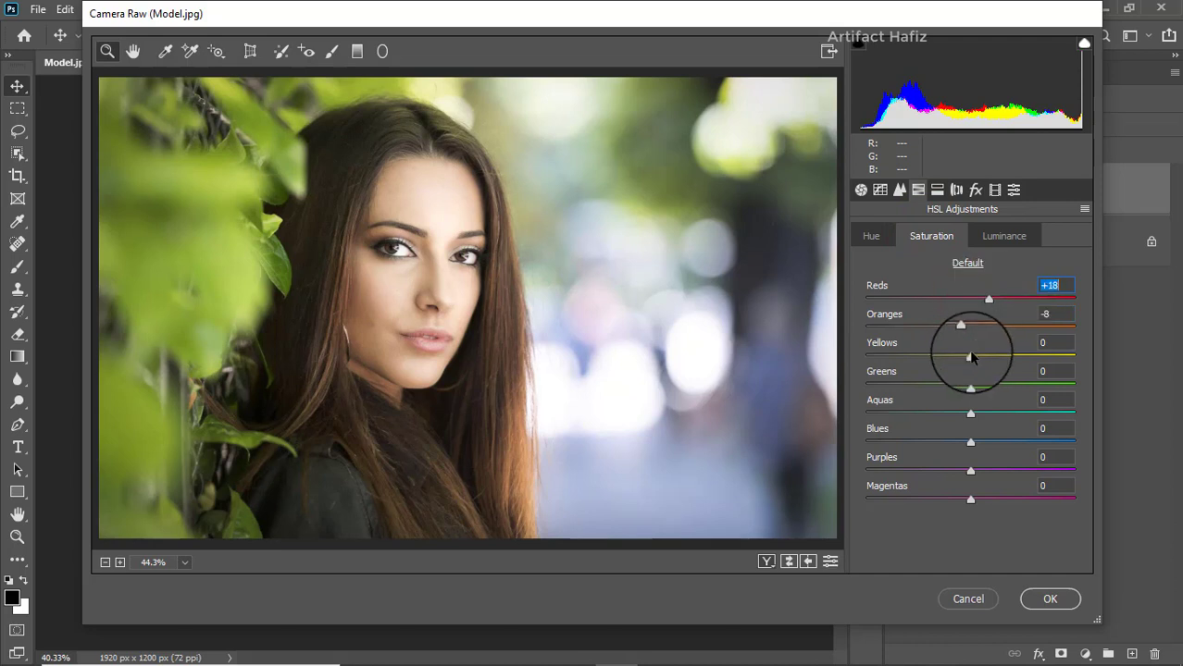
Set the HSL saturation of Yellows to -65, Greens to -58, Aquas to +14 and Blues to +12.
drag(971, 358, 948, 363)
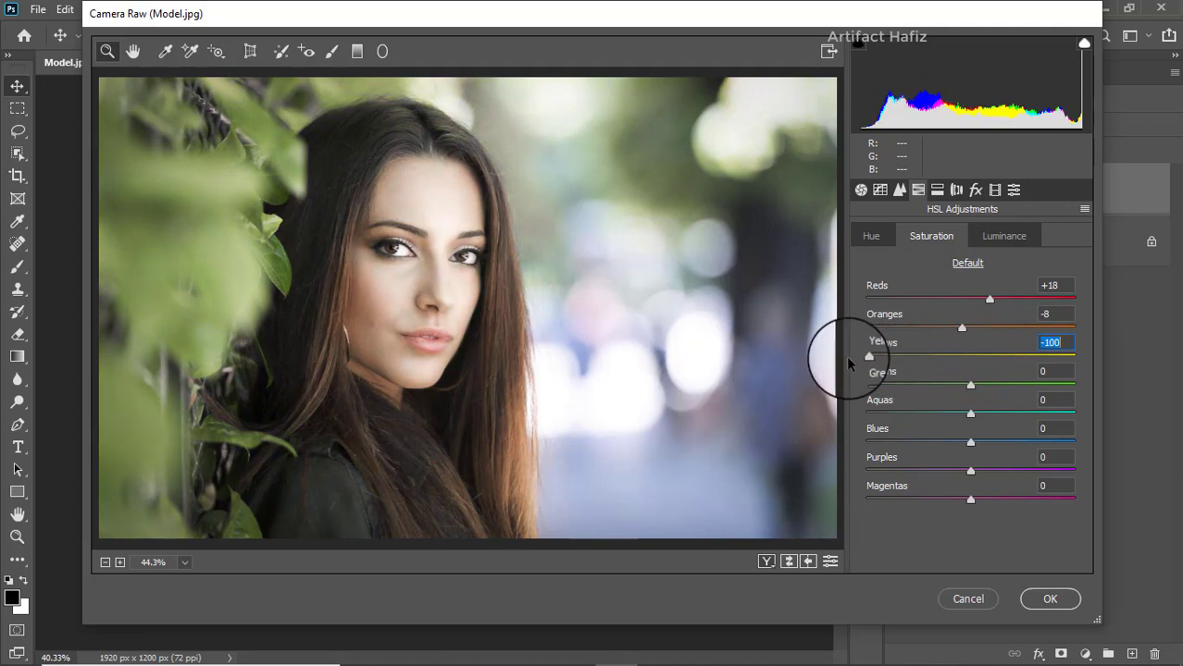
drag(970, 385, 934, 385)
drag(867, 358, 914, 389)
click(901, 359)
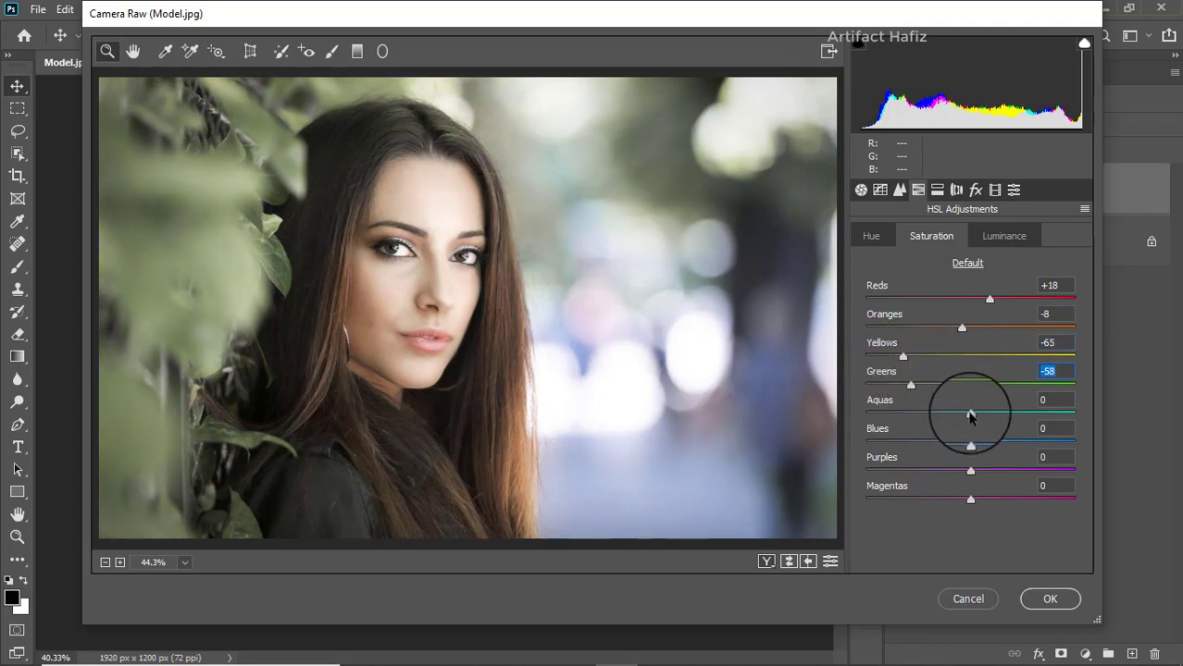
drag(971, 416, 983, 442)
Set the HSL luminance of Yellows to +16 and Greens to -16, and the saturation of Yellows to -38.
click(991, 242)
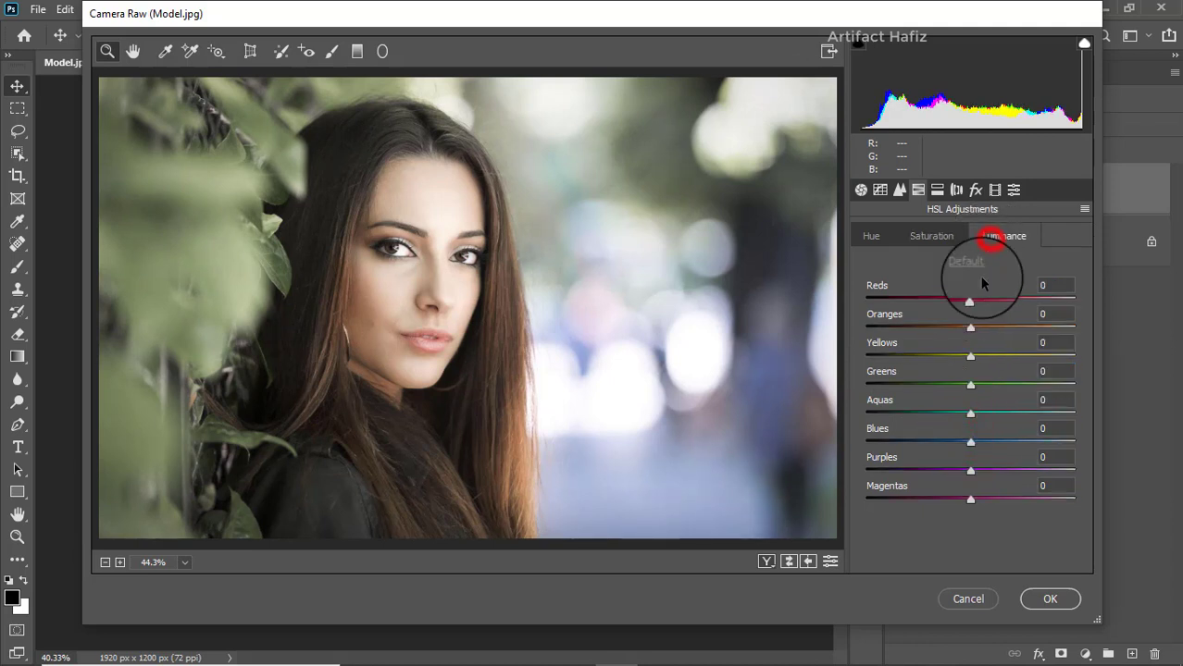
drag(971, 385, 983, 361)
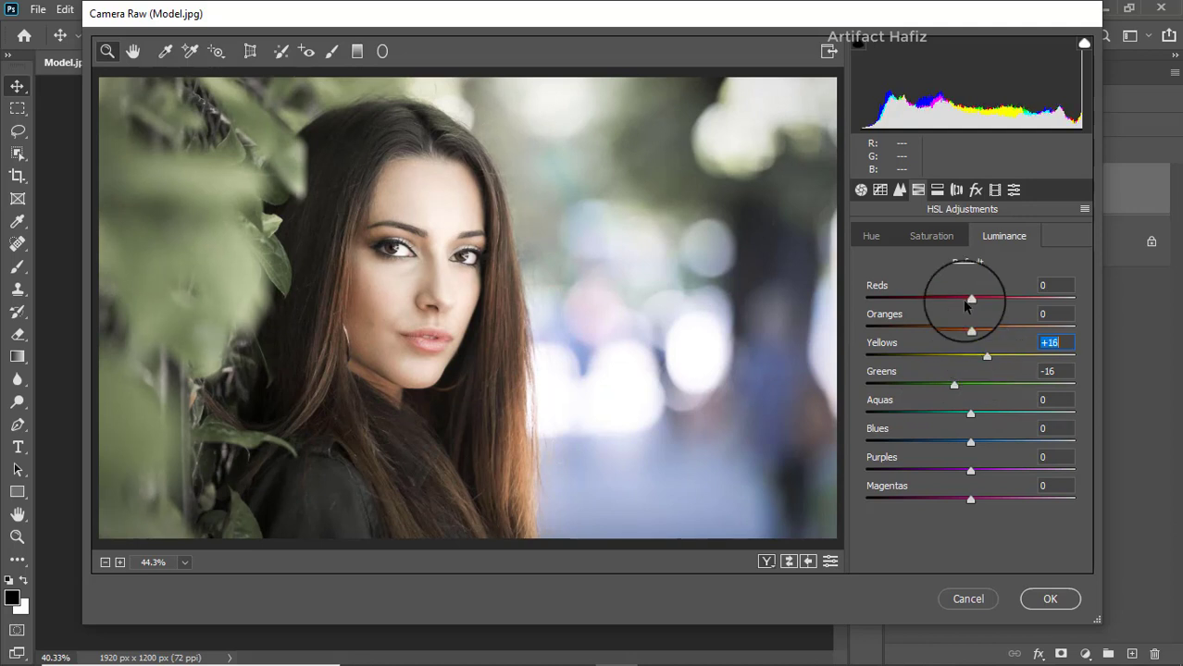
click(922, 238)
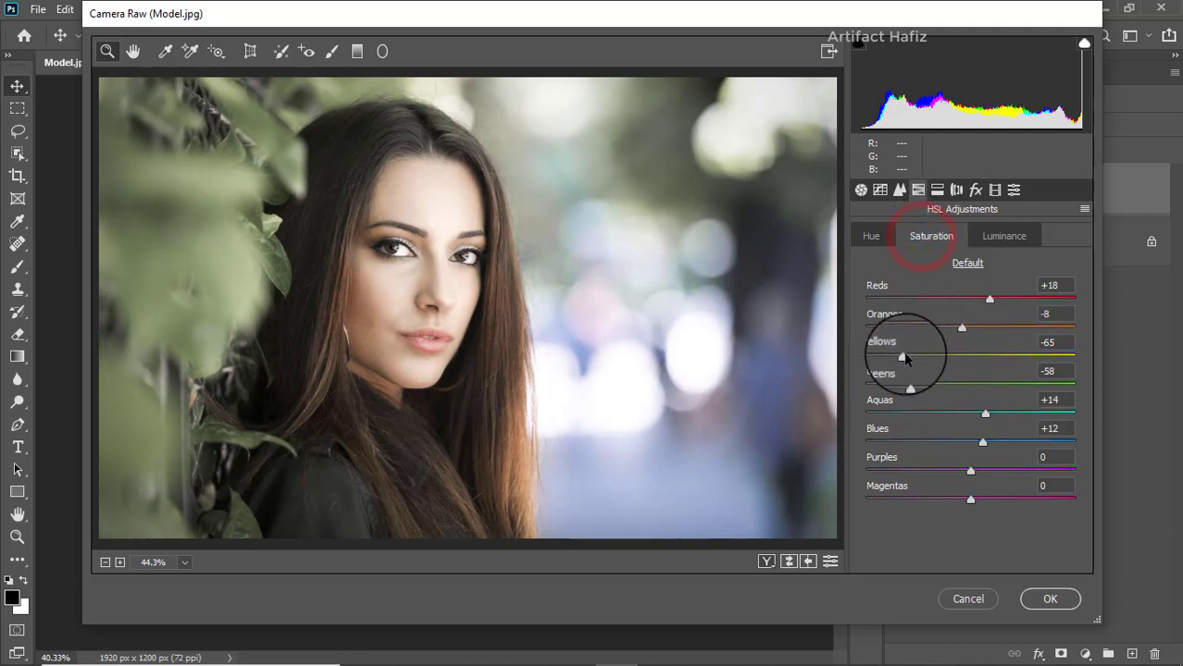
drag(904, 358, 930, 361)
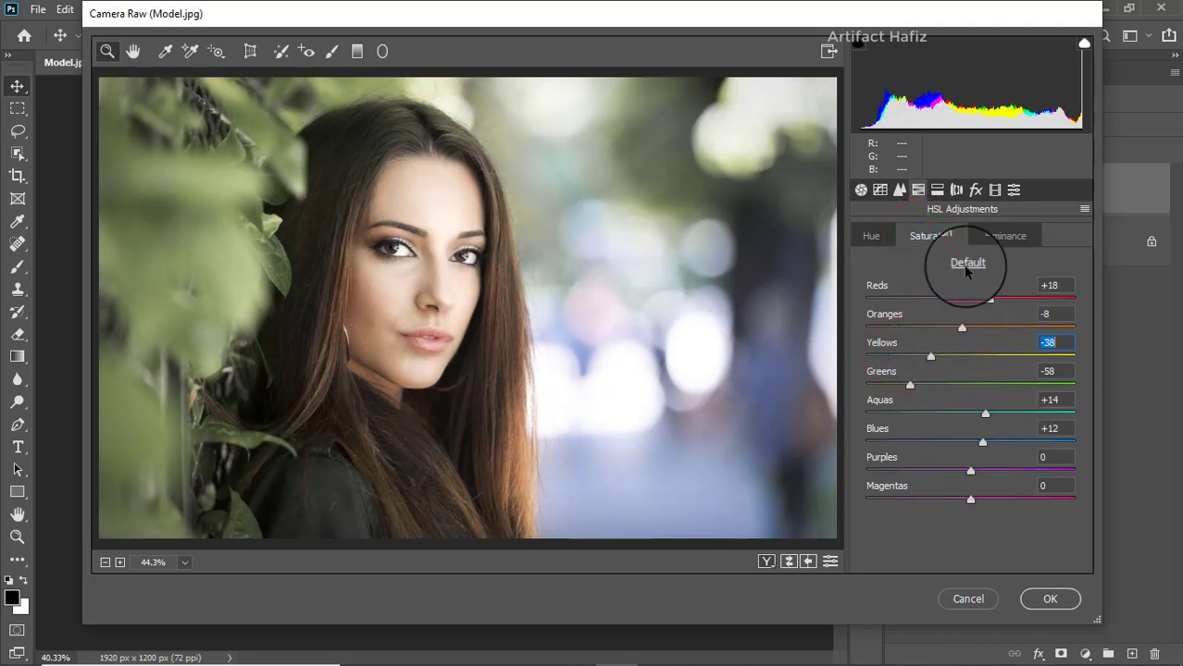
Set the HSL hue of Yellows to +3, Greens to +56, Aquas to -16 and Blues to -41.
click(997, 237)
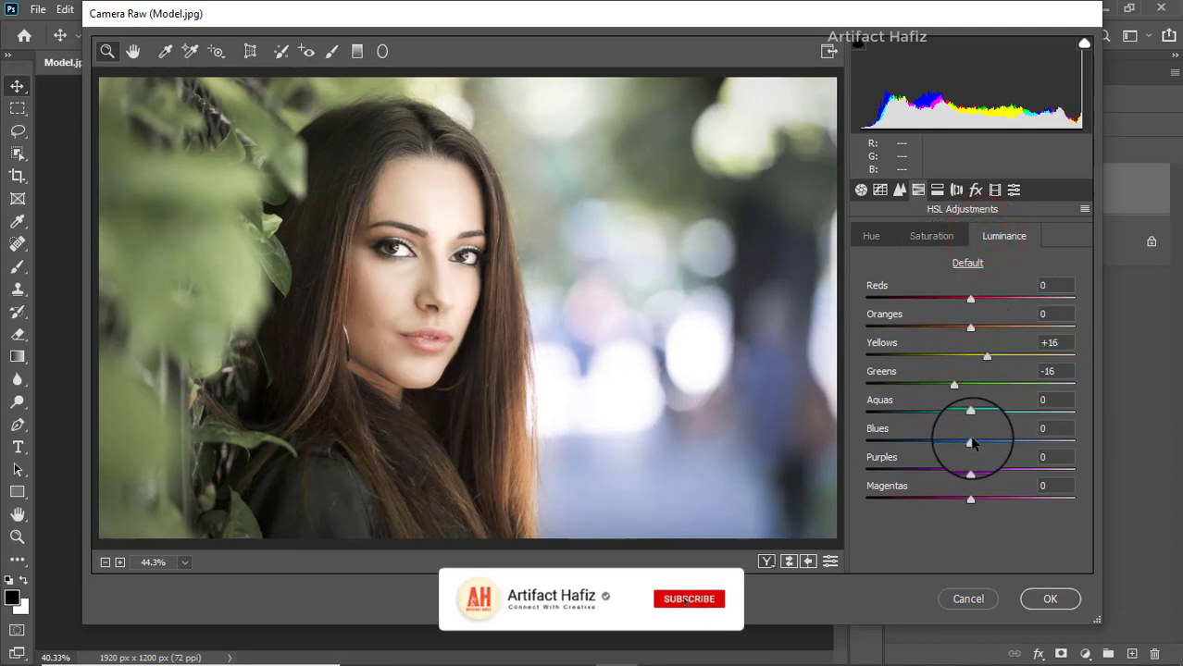
drag(970, 445, 1076, 389)
click(872, 239)
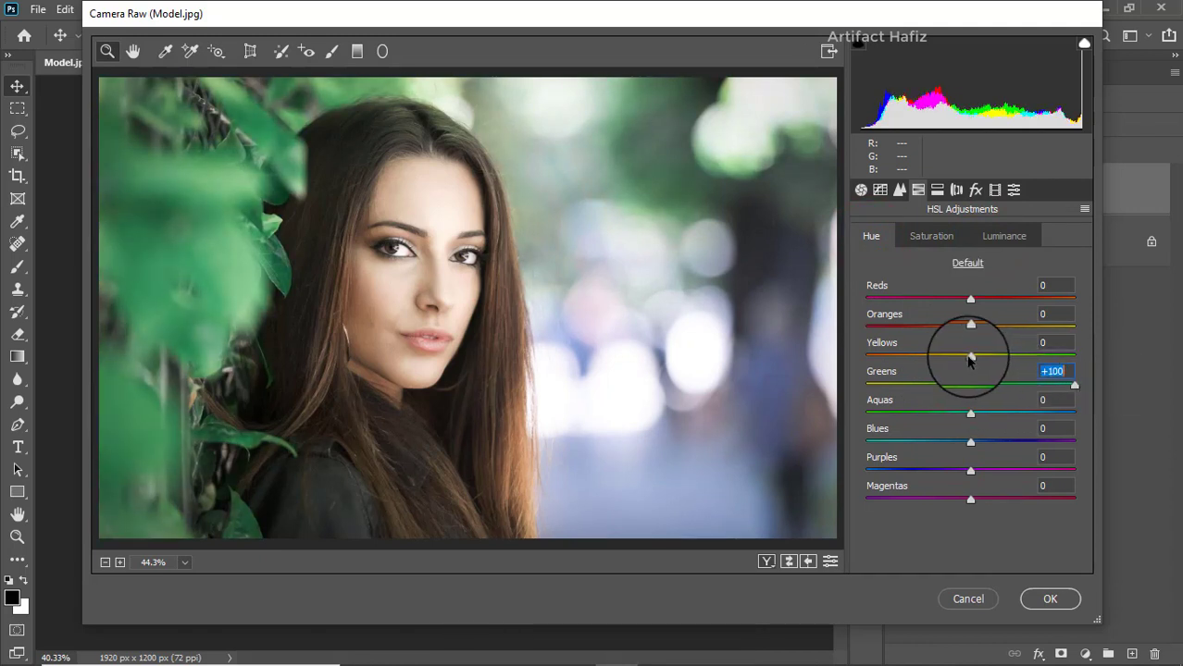
mouse_move(968, 357)
mouse_down()
mouse_move(1070, 357)
mouse_move(972, 364)
mouse_up()
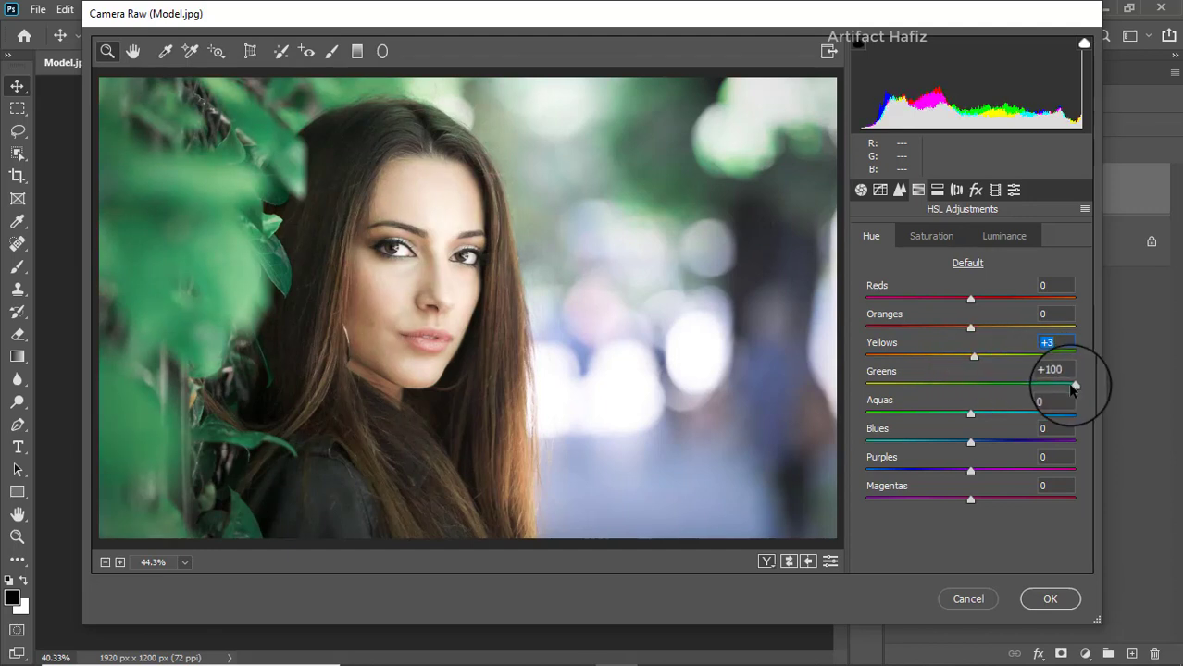
drag(1075, 388, 928, 443)
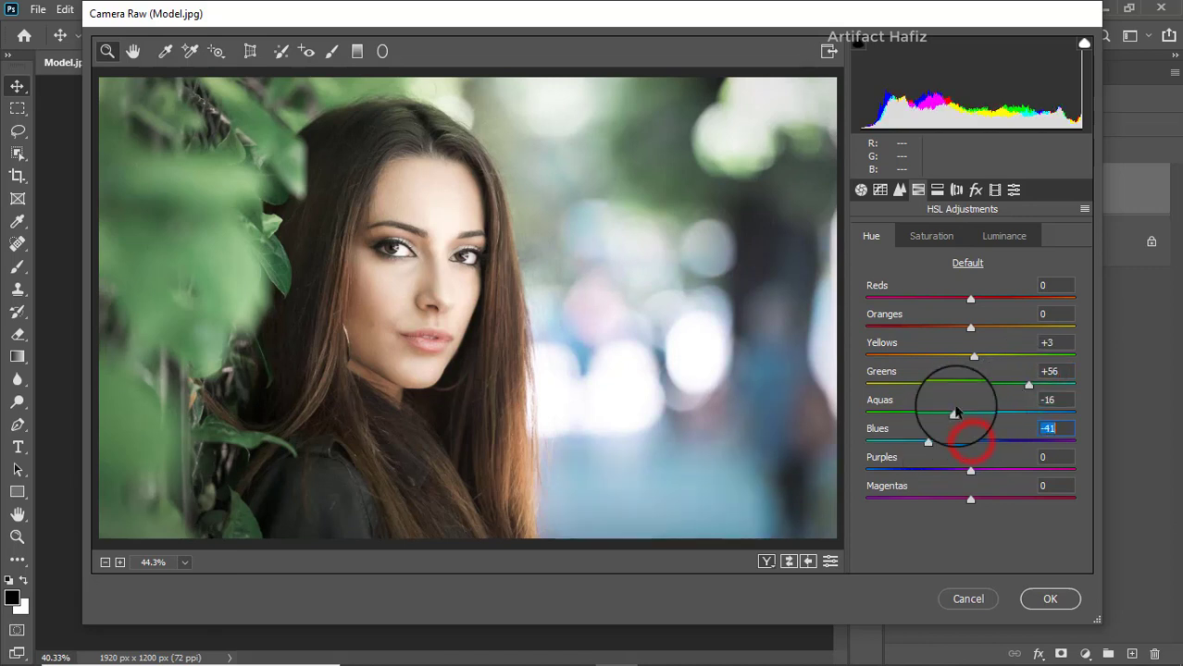
In Split Toning, tint the shadows with Hue 212 and Saturation 14.
click(938, 189)
drag(908, 428, 953, 423)
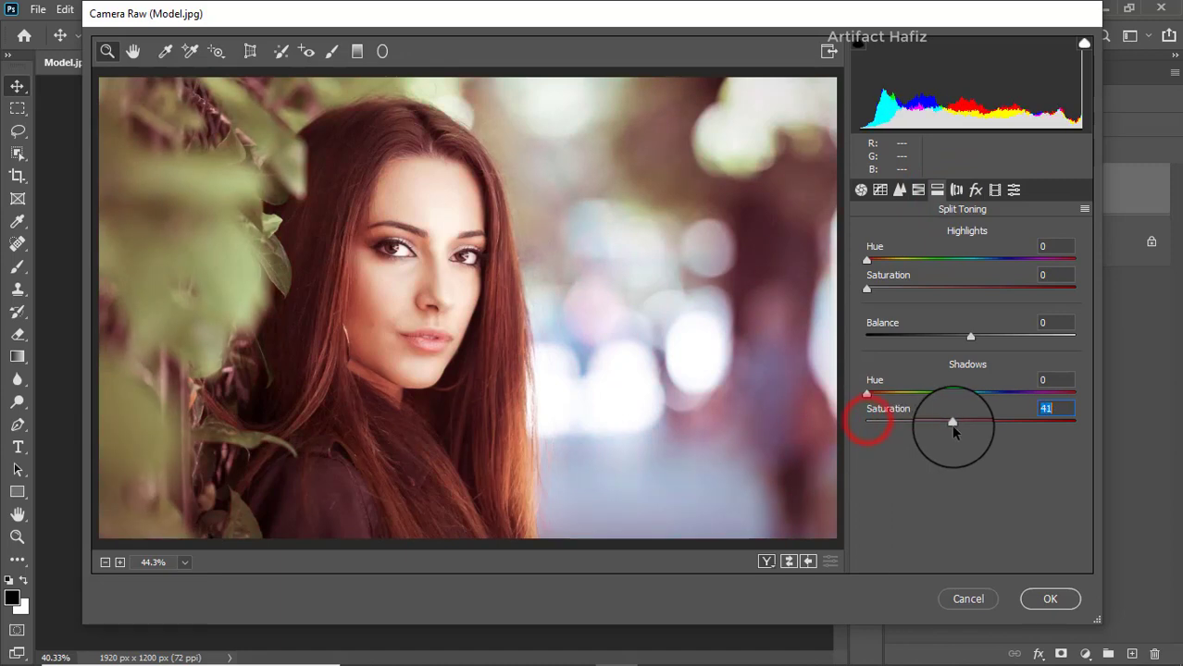
drag(866, 393, 984, 393)
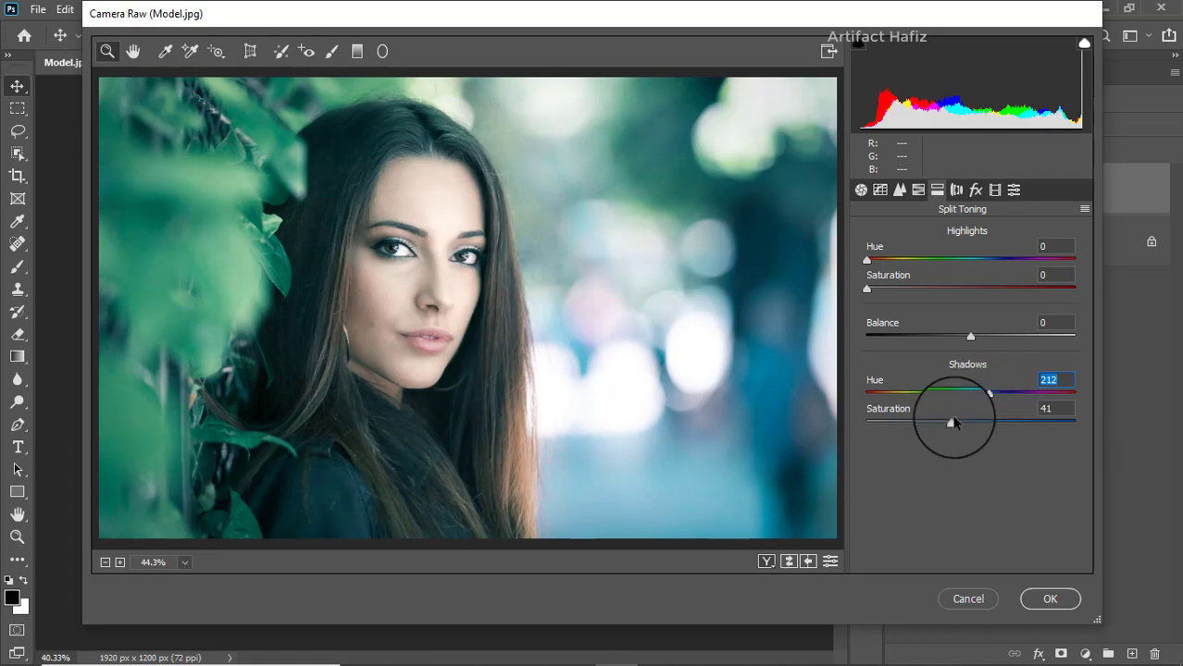
drag(946, 423, 887, 420)
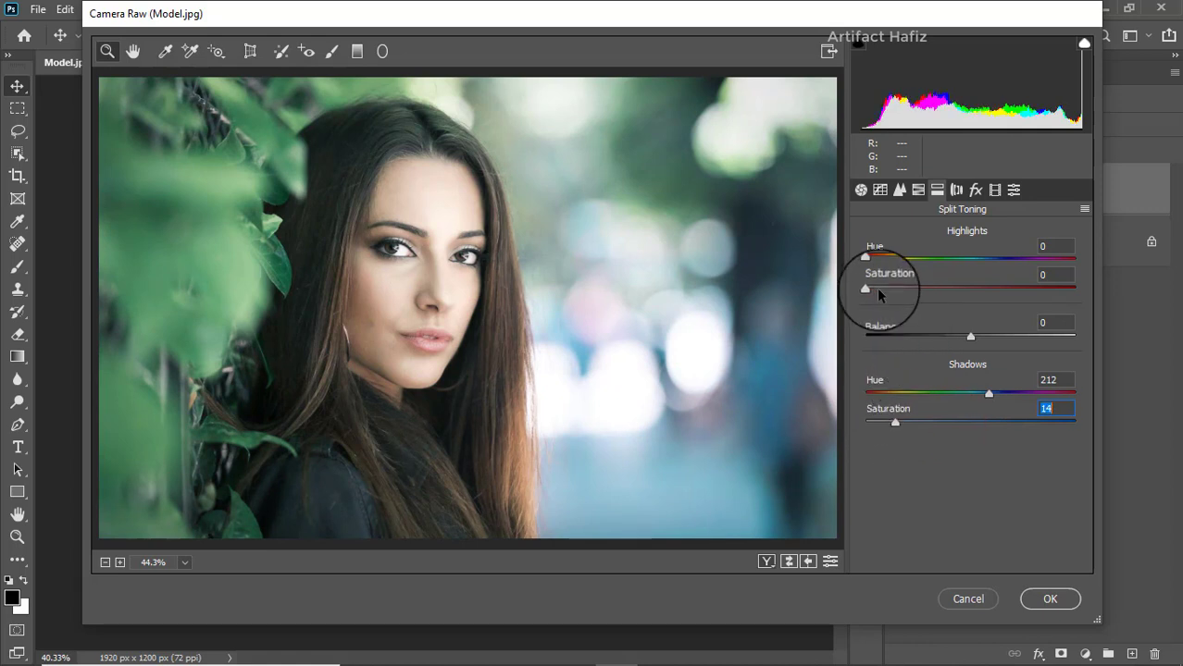
Tint the Split Toning highlights with Hue 86 and Saturation 15.
drag(865, 289, 933, 288)
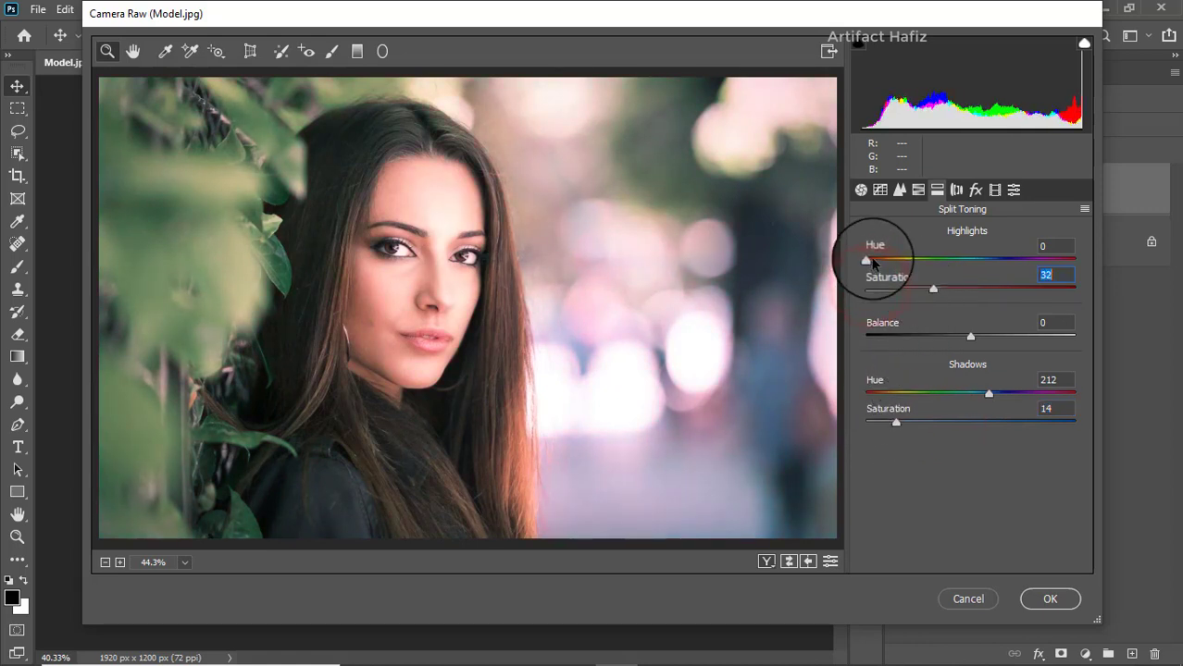
drag(867, 260, 914, 266)
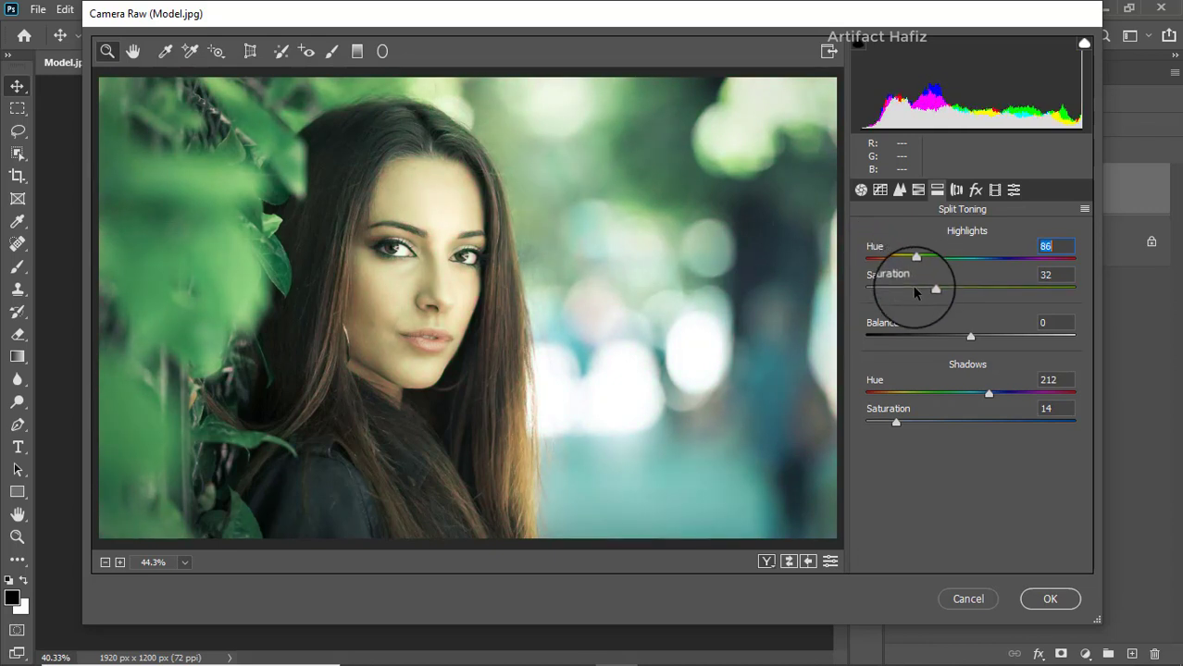
drag(933, 290, 871, 290)
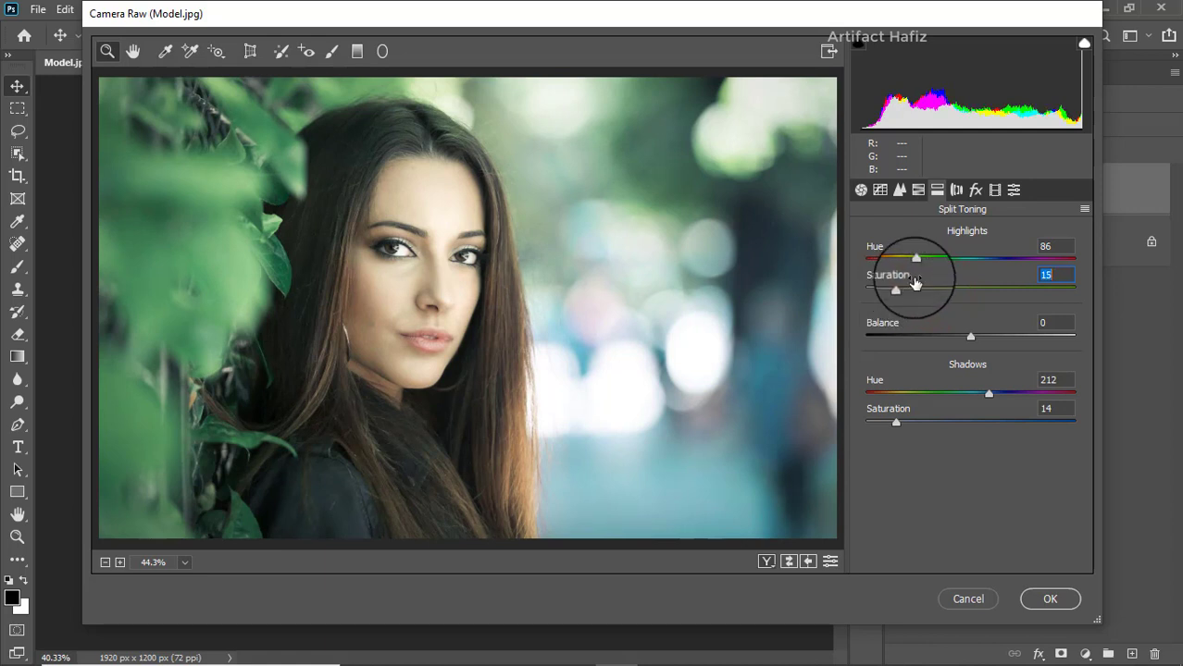
In Calibration, set the primary saturations to Red +1, Green +9 and Blue +16, and apply the Camera Raw adjustments.
click(995, 191)
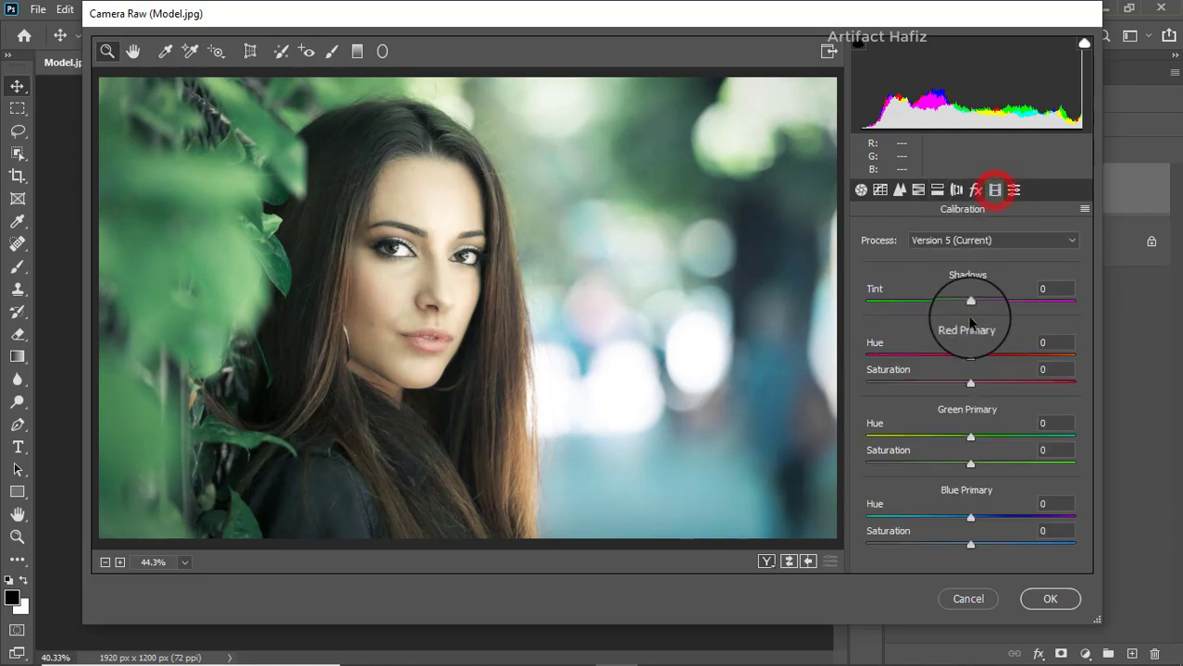
drag(970, 381, 990, 385)
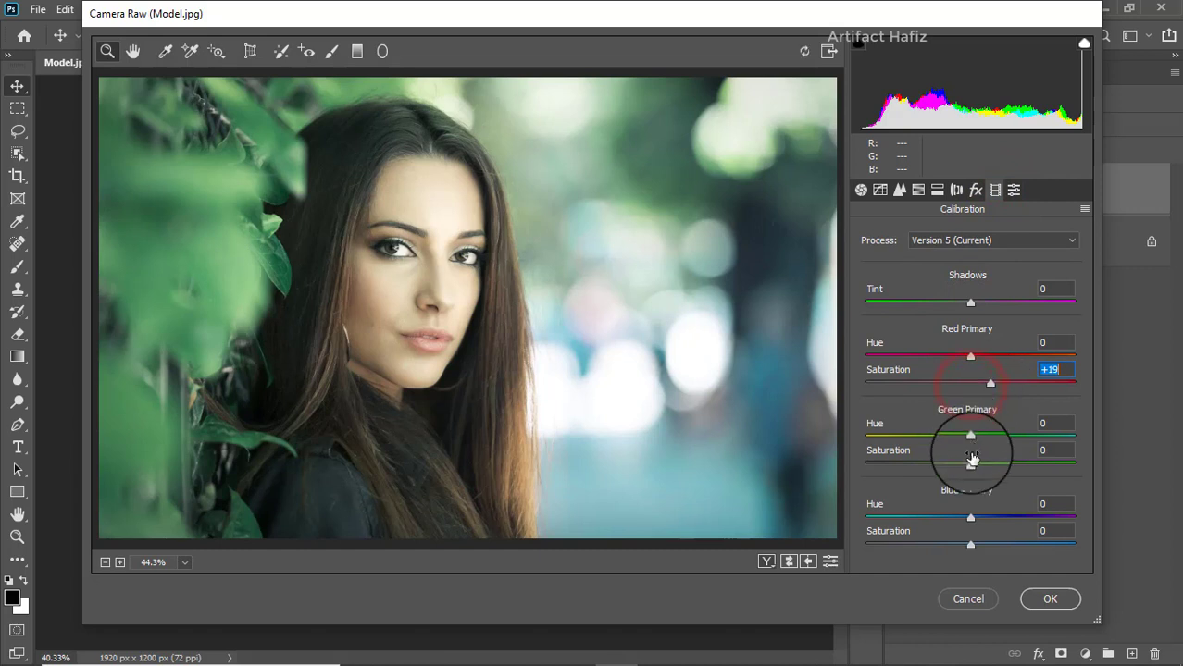
drag(970, 462, 999, 464)
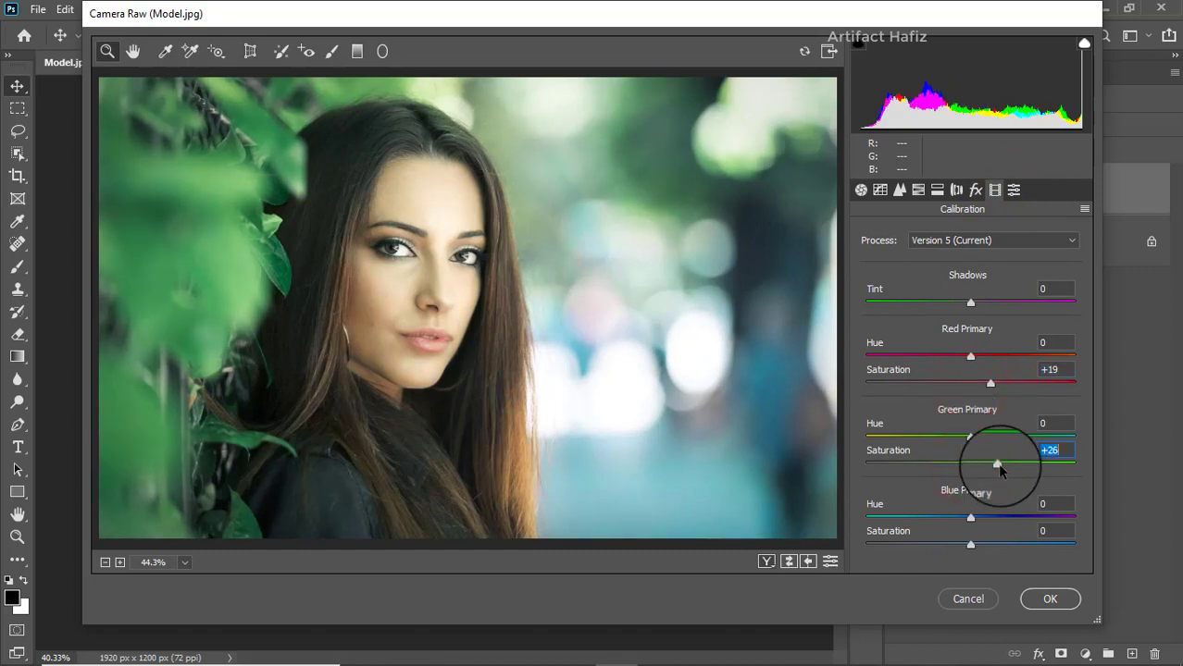
drag(970, 544, 992, 547)
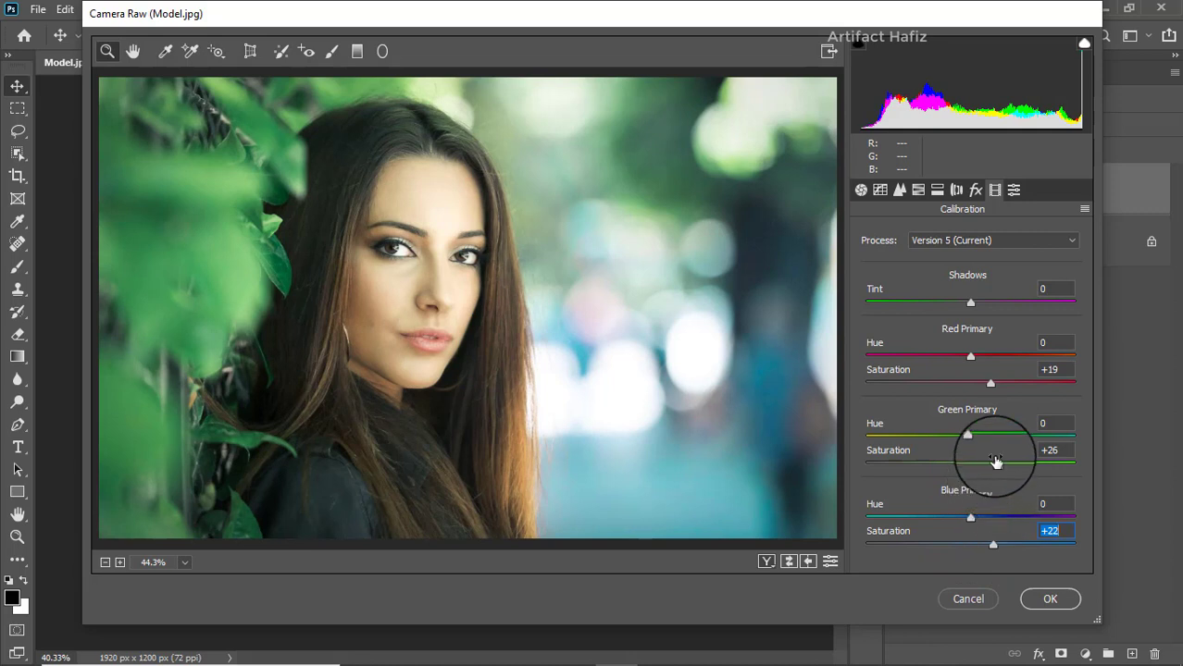
drag(950, 467, 977, 470)
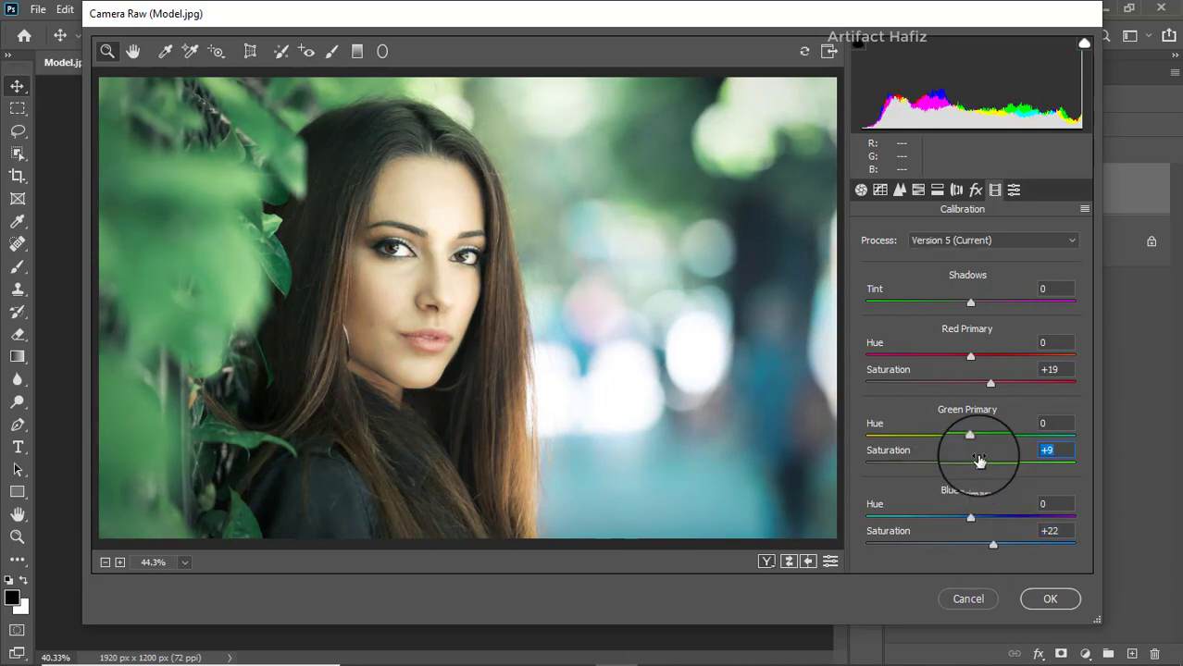
drag(990, 382, 972, 384)
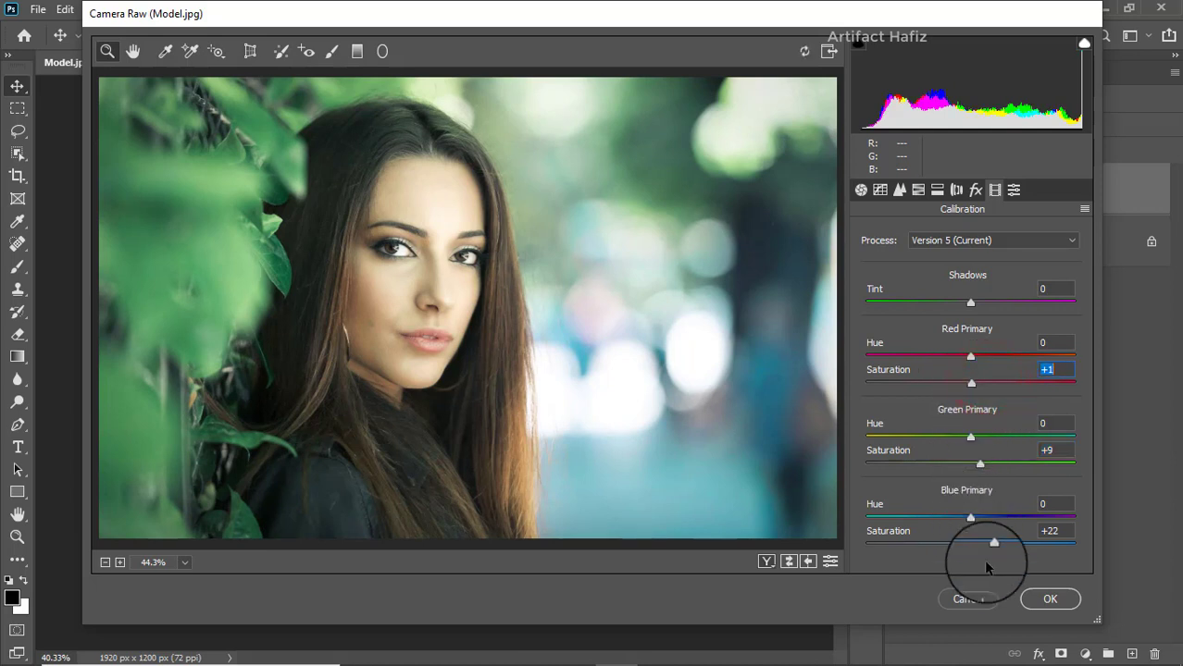
drag(992, 545, 987, 545)
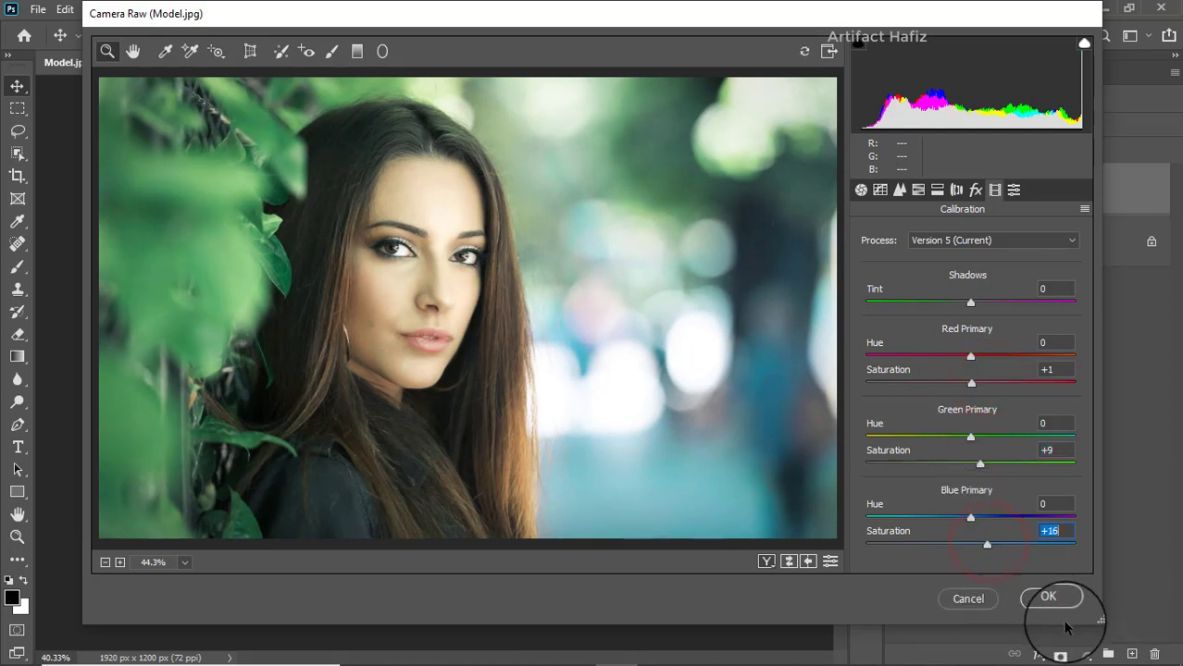
click(1054, 599)
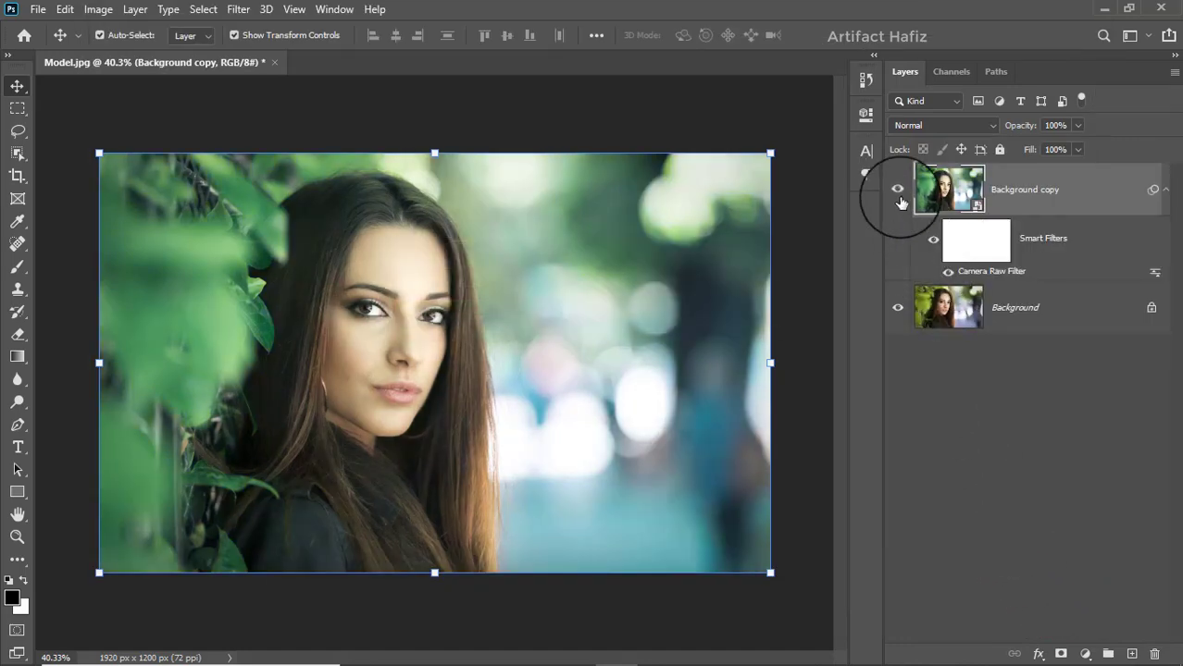
Compare the graded image with the original by hiding and showing the Background copy layer.
click(897, 189)
click(897, 188)
click(1023, 189)
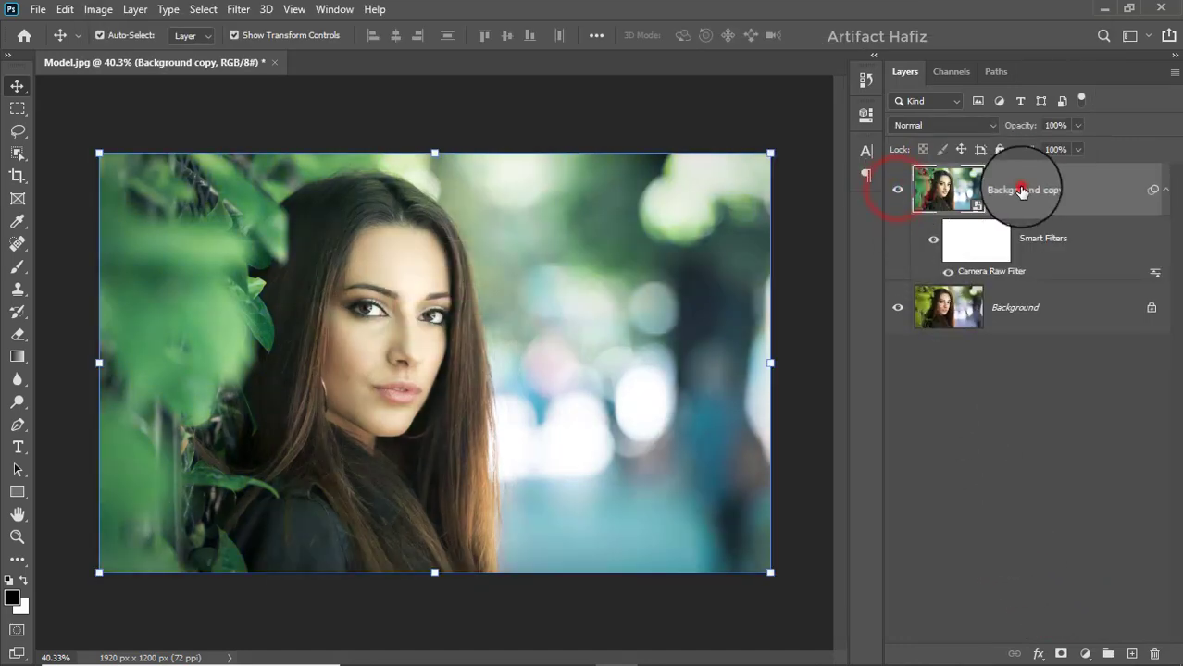
Add a Color Lookup adjustment layer above Background copy using the 3D LUT Fuji F125 Kodak 2395 (by Adobe).cube.
click(1079, 654)
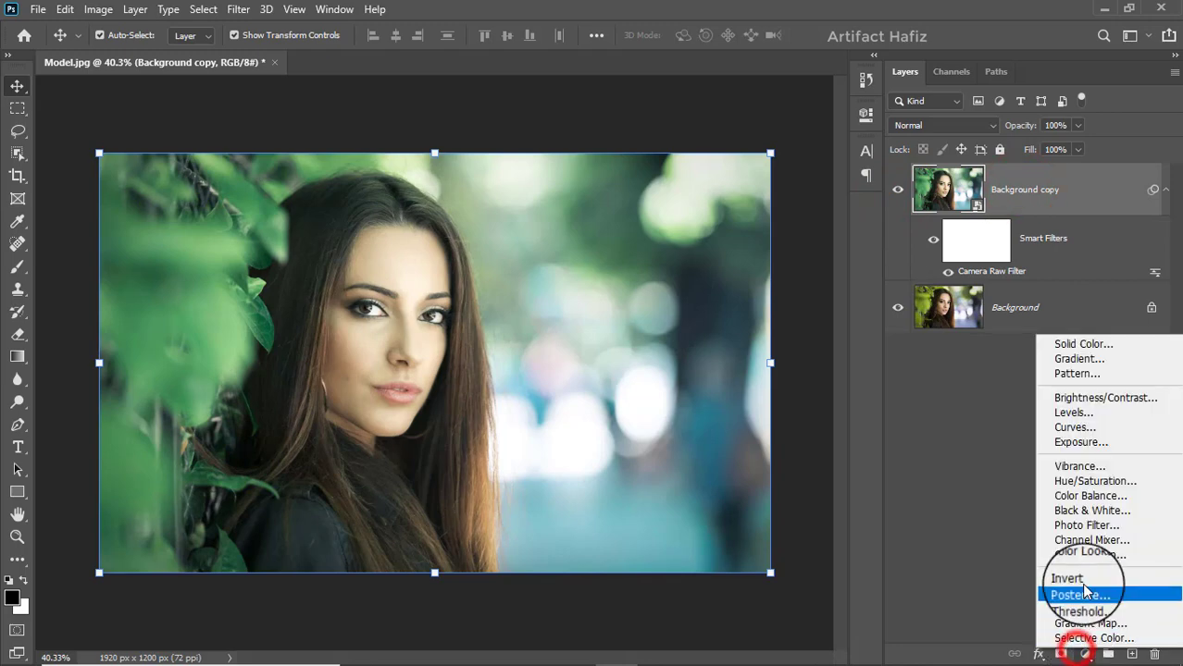
click(1088, 552)
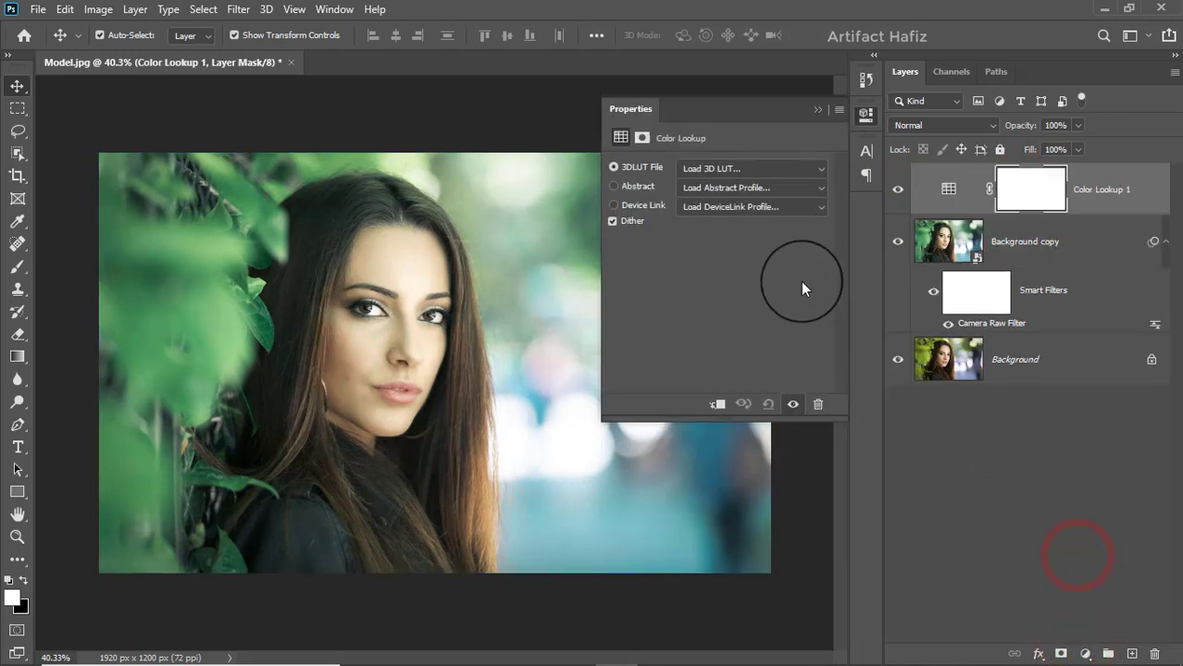
click(731, 169)
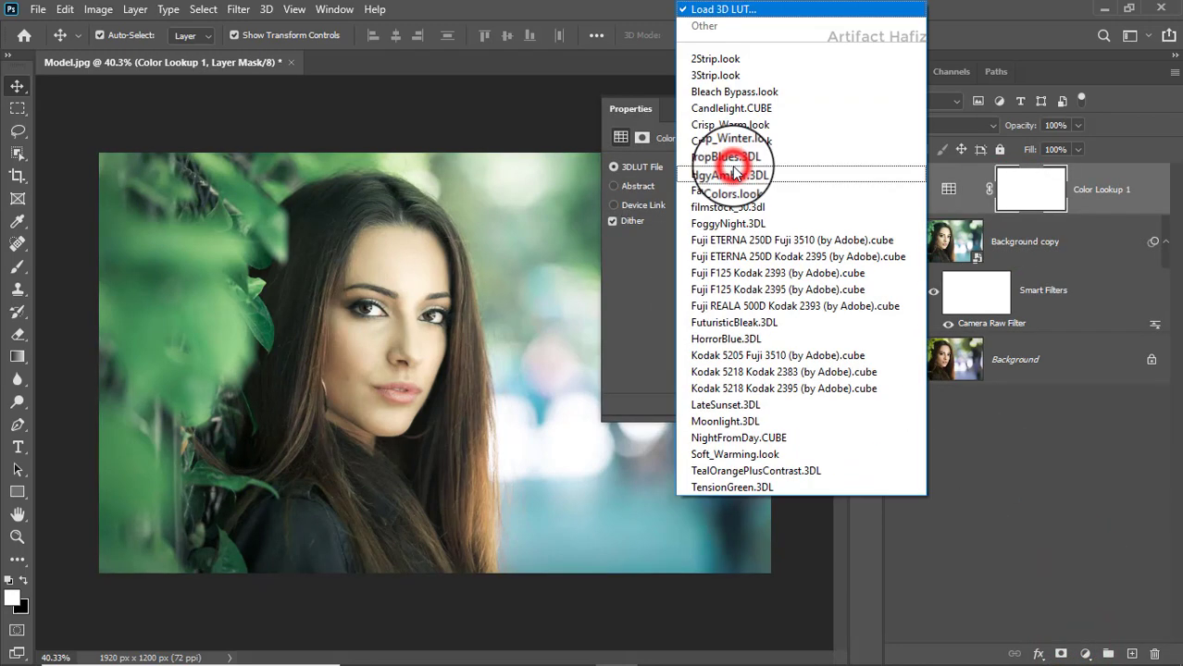
click(723, 290)
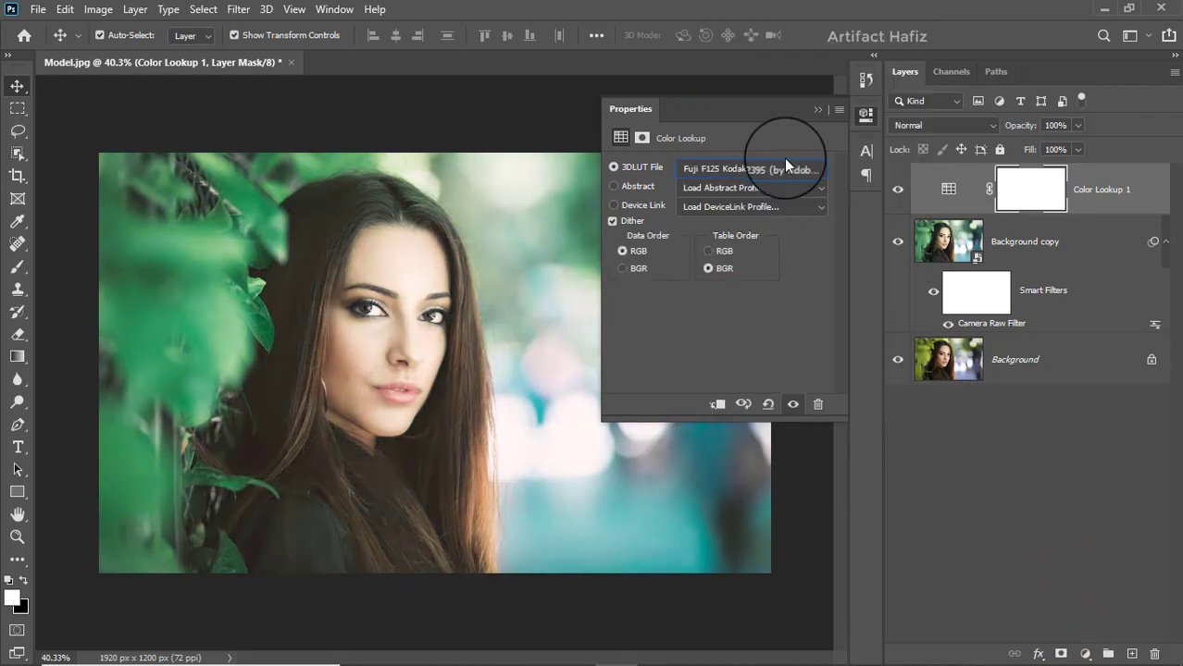
click(816, 108)
Lower the opacity of the Fuji F125 Color Lookup layer to 28%.
click(1095, 187)
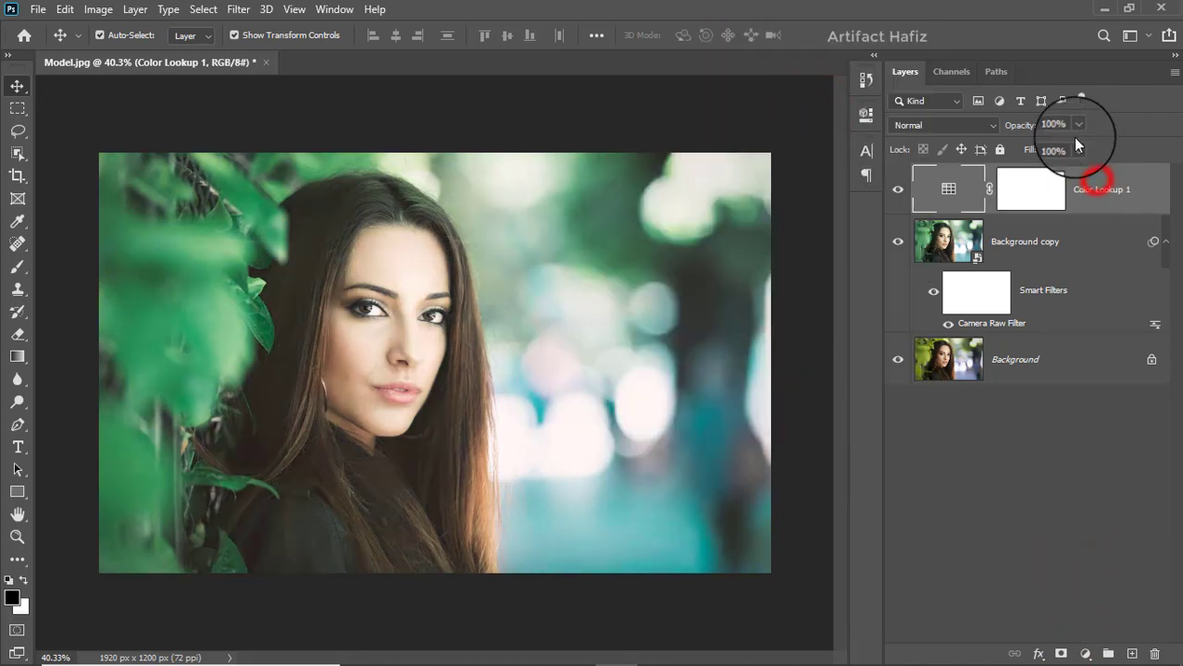
click(1078, 125)
drag(1064, 147, 1017, 150)
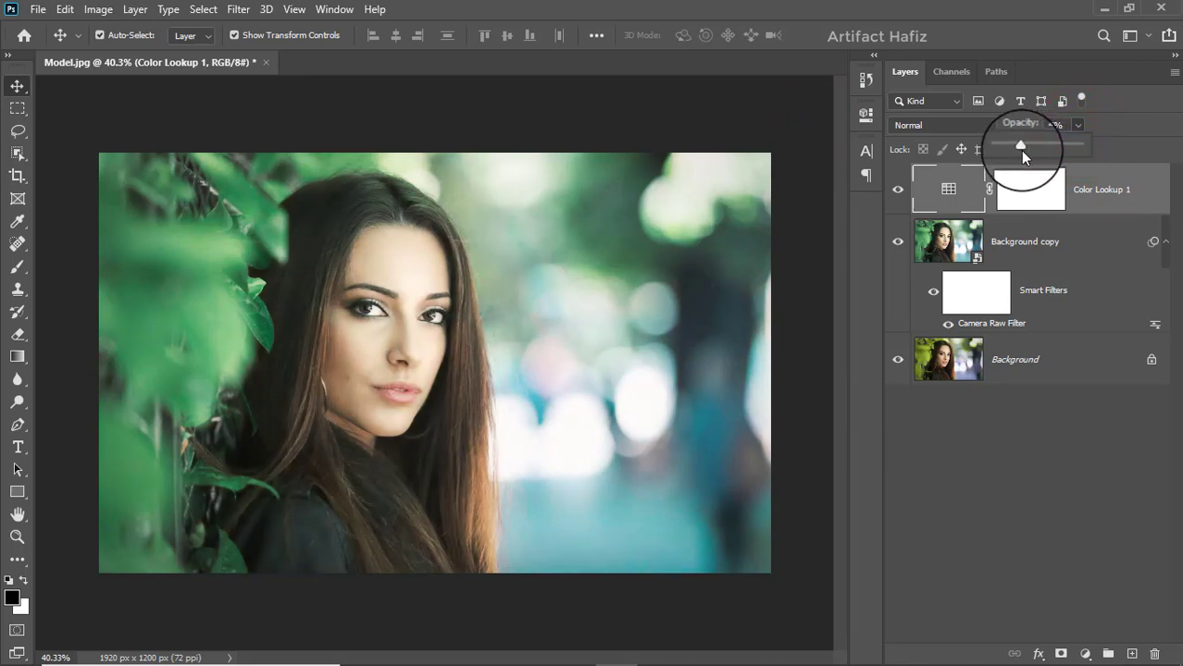
click(1102, 189)
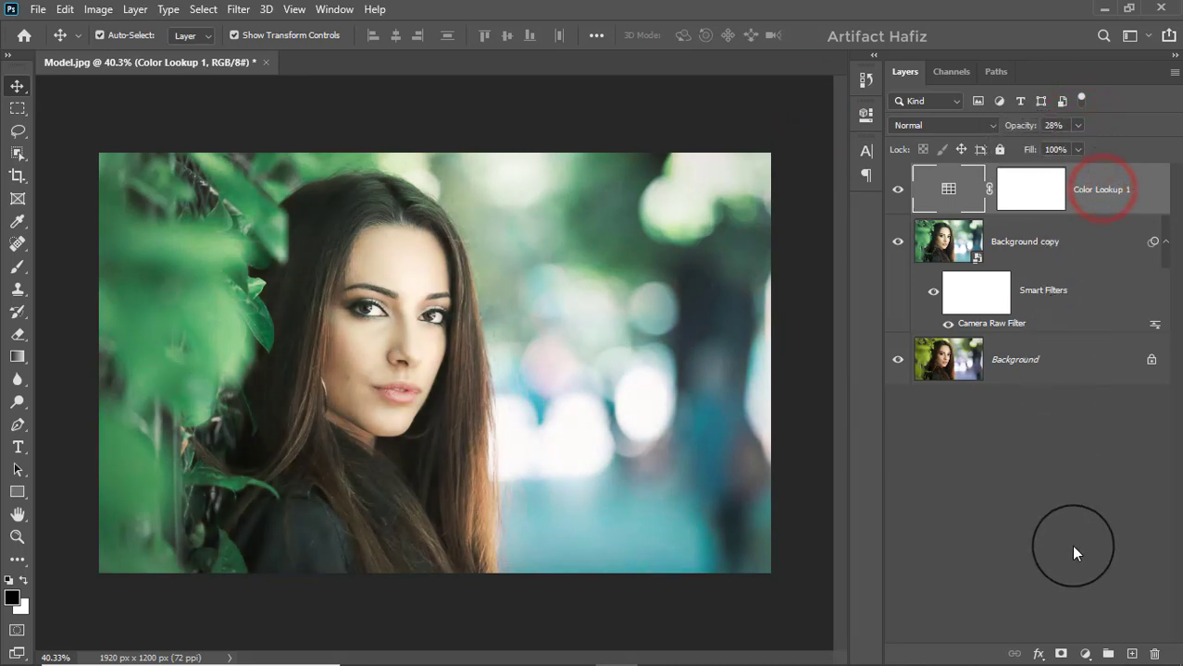
Add a second Color Lookup adjustment layer using the FuturisticBleak.3DL LUT.
click(1083, 652)
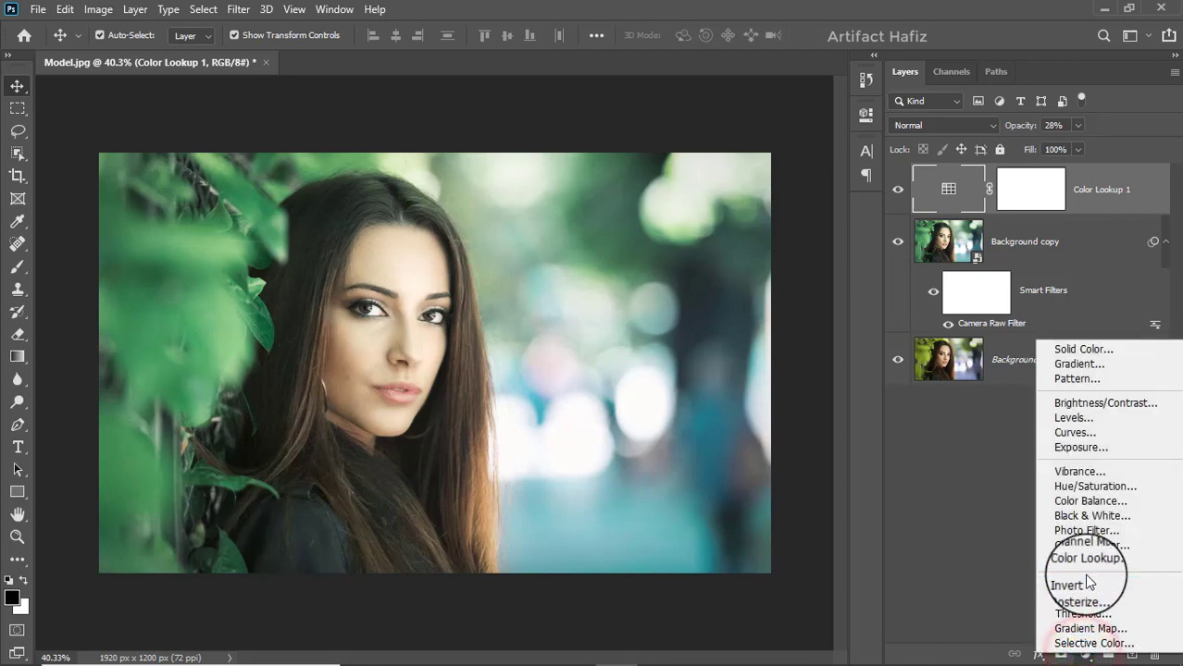
click(1087, 560)
click(731, 172)
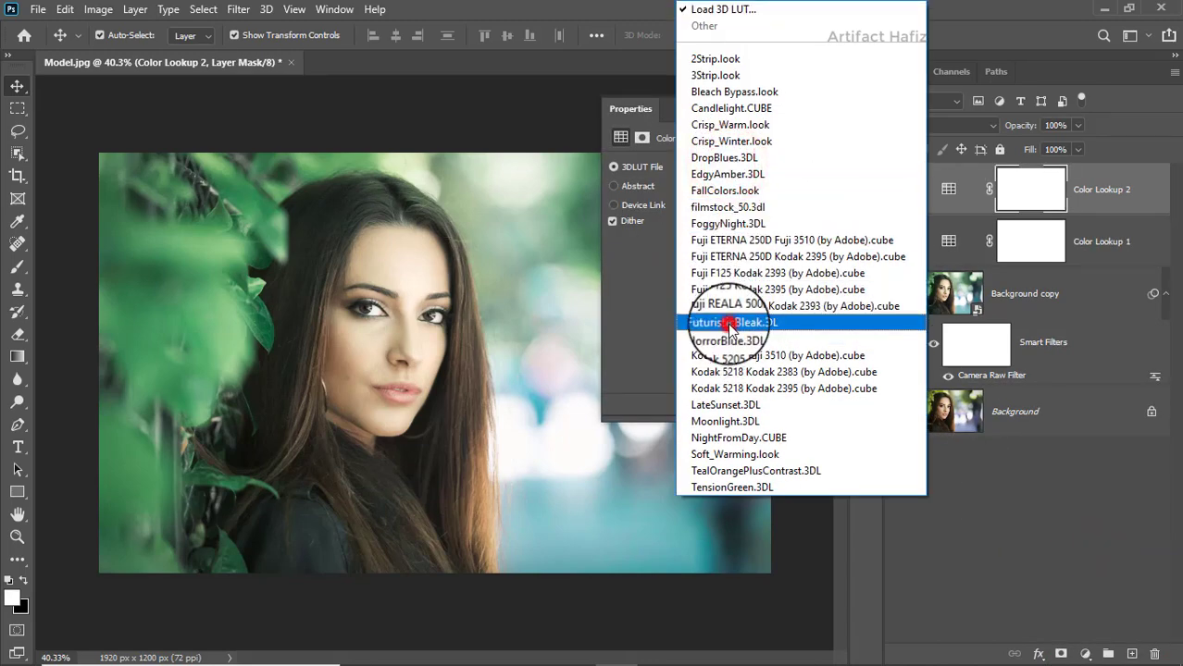
click(731, 320)
click(817, 110)
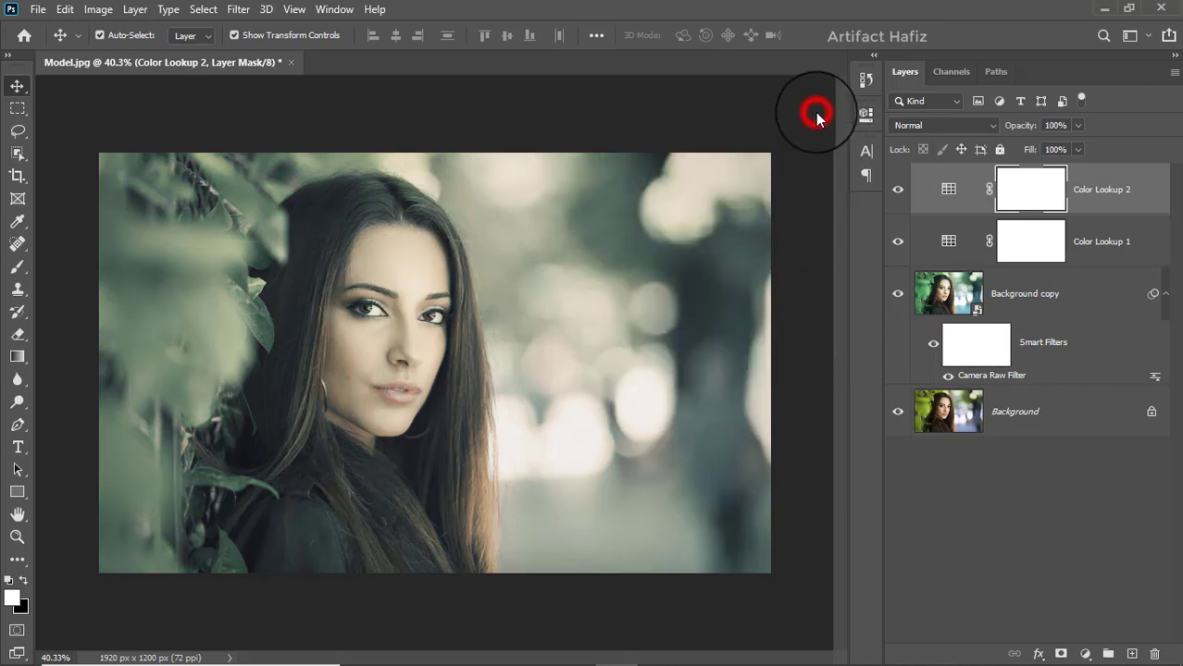
Blend the second Color Lookup layer in Luminosity mode, preview its effect, and set its opacity to 30%.
click(938, 125)
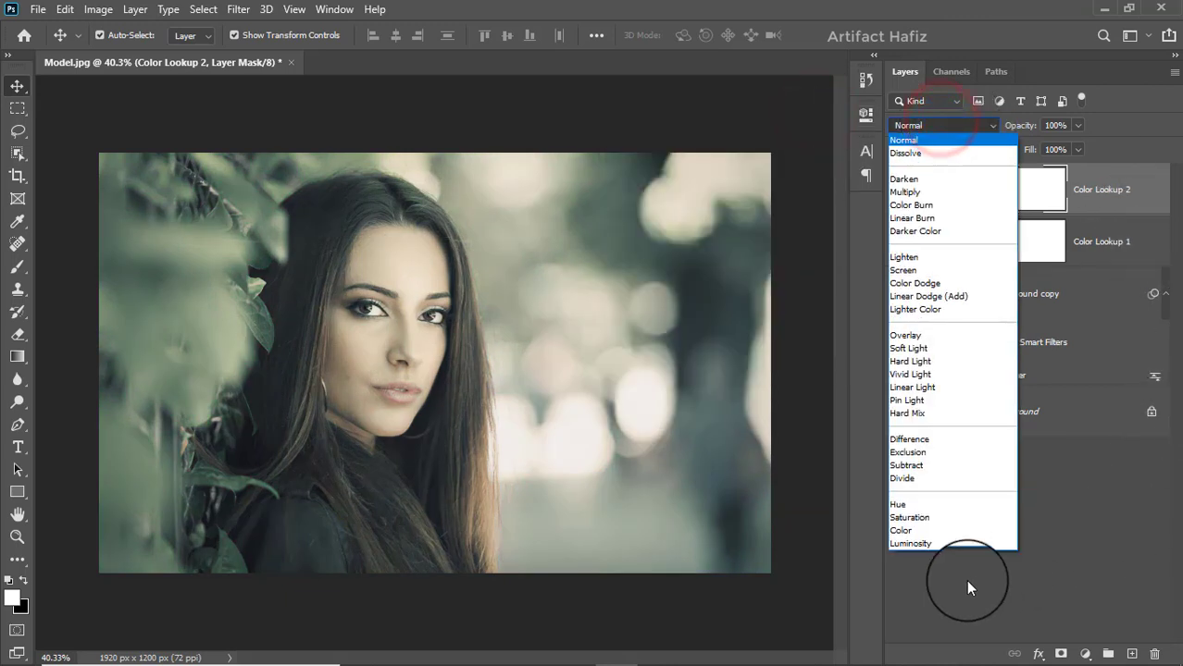
click(919, 545)
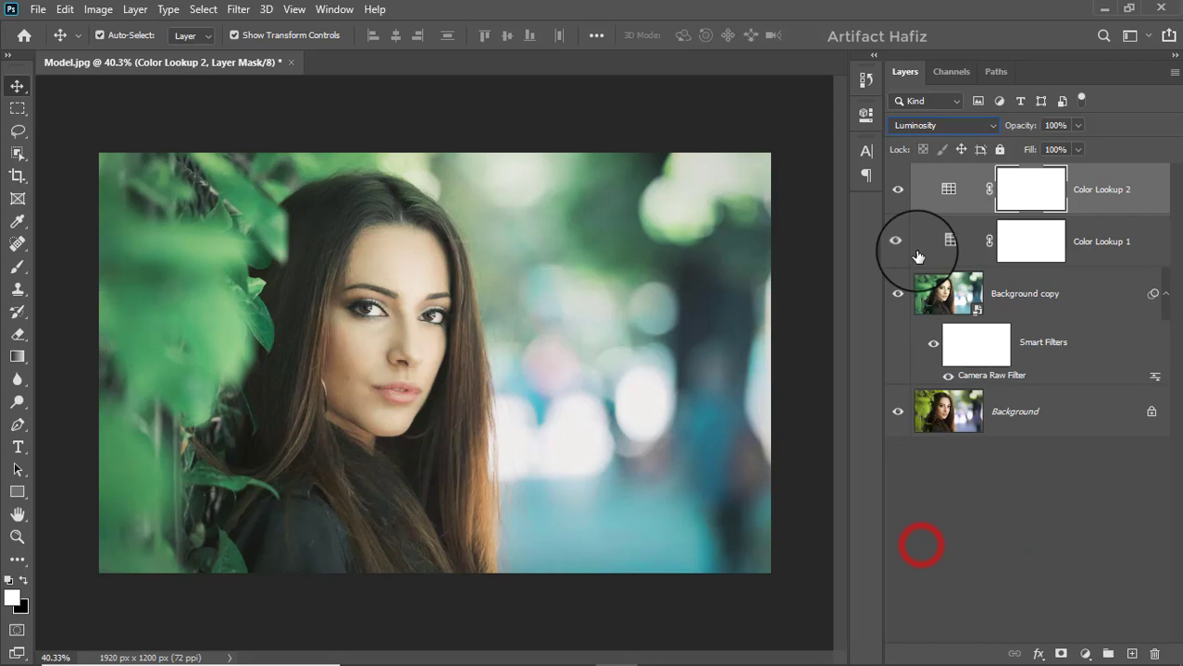
click(896, 191)
click(896, 191)
click(1111, 189)
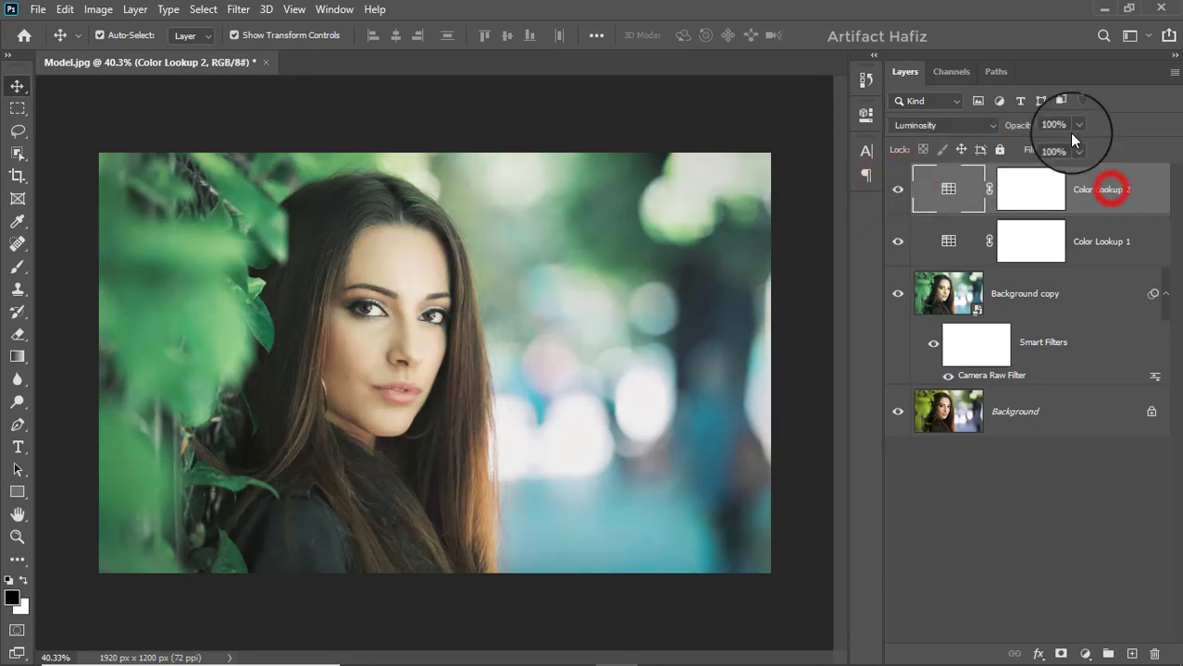
drag(1074, 130, 1021, 152)
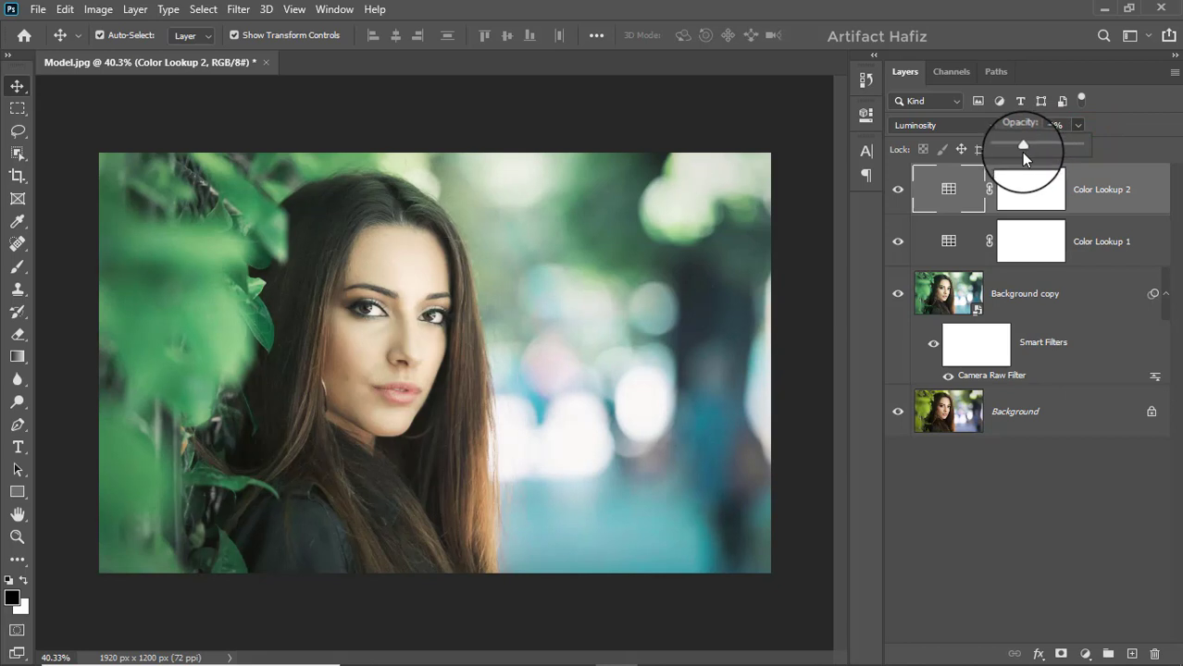
click(1088, 189)
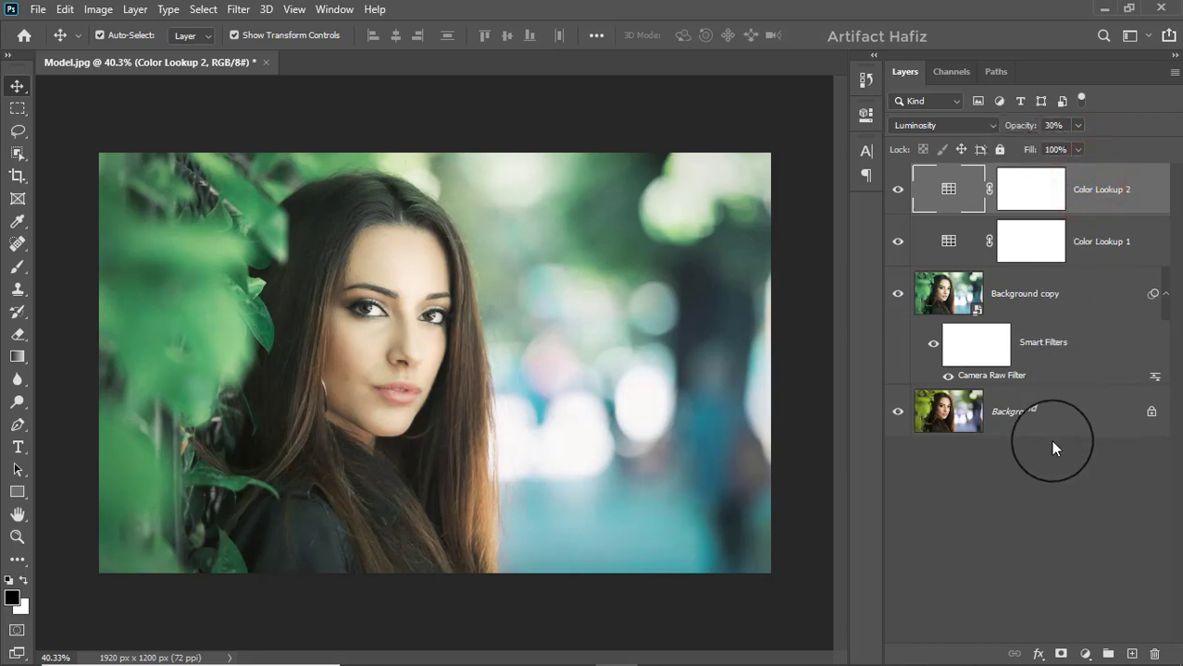
Add a Curves adjustment layer with points in the shadows and highlights, pulling the shadows down slightly, and set its blend mode to Luminosity.
click(1085, 654)
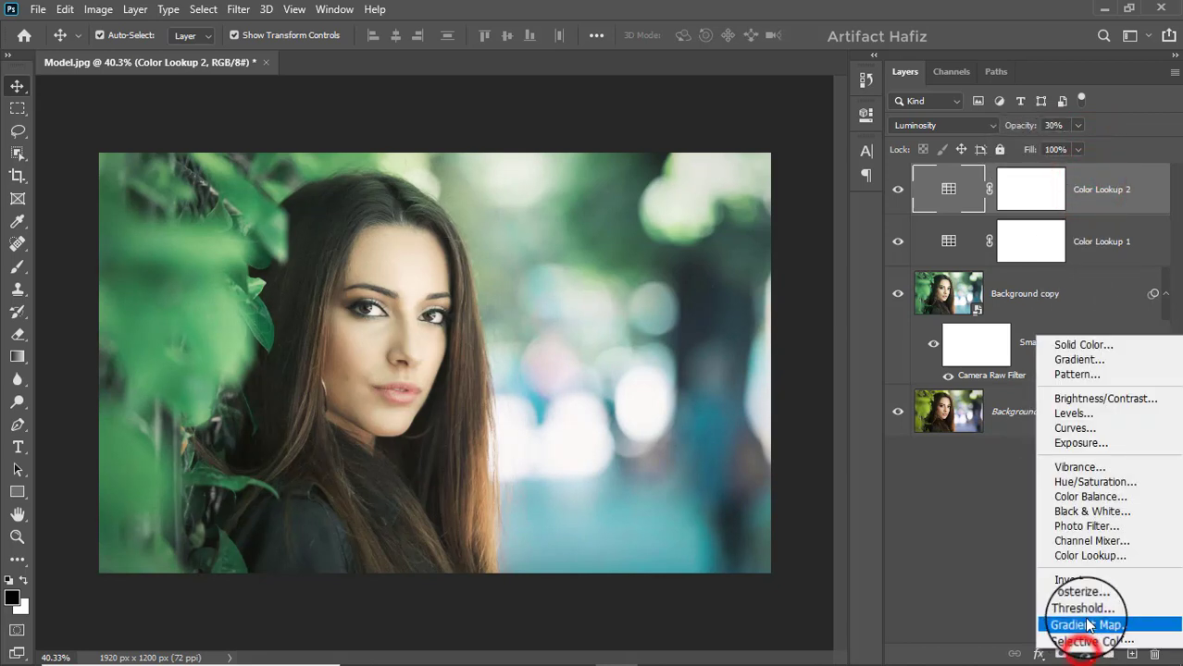
click(1069, 429)
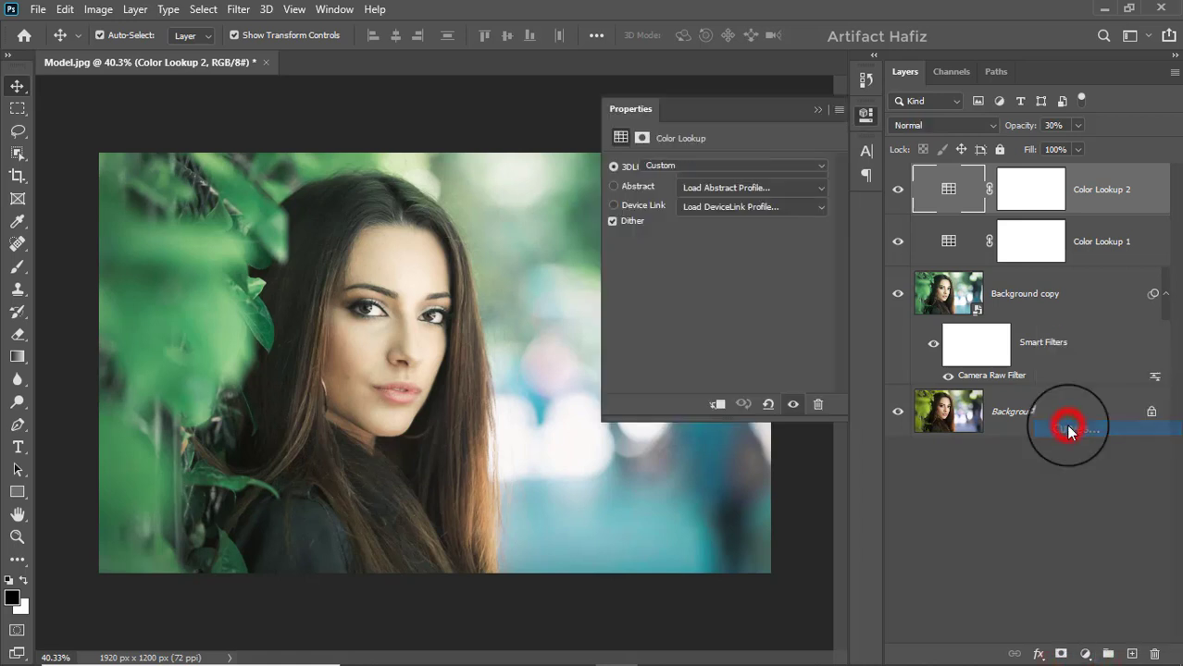
click(701, 325)
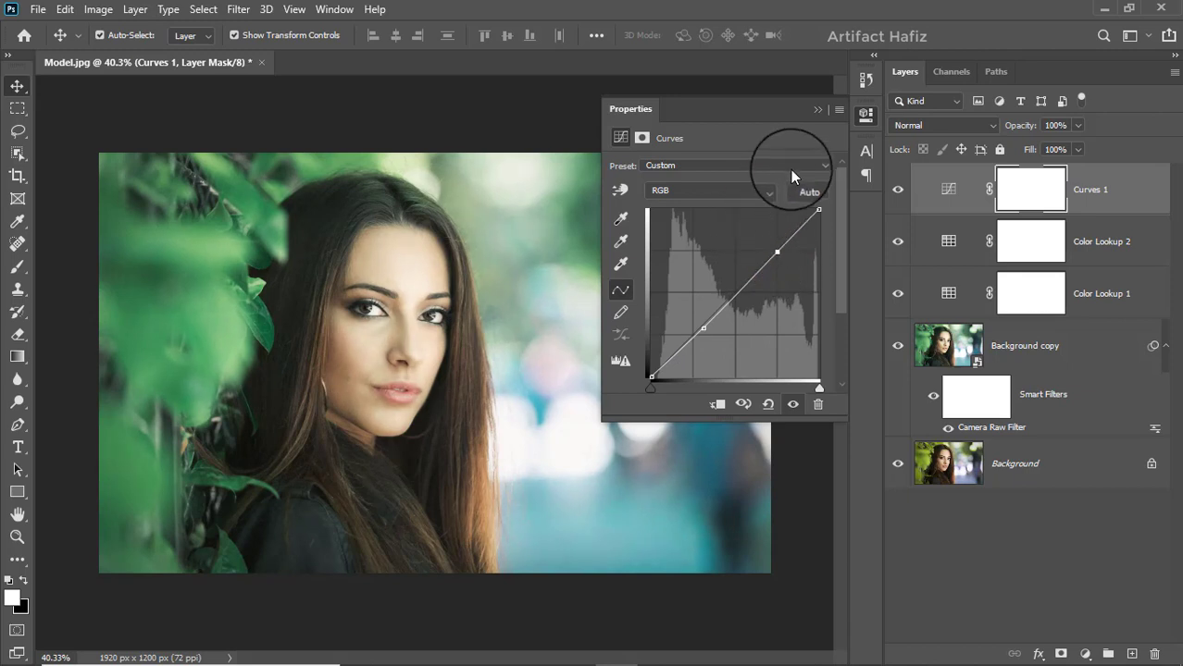
click(815, 109)
click(910, 125)
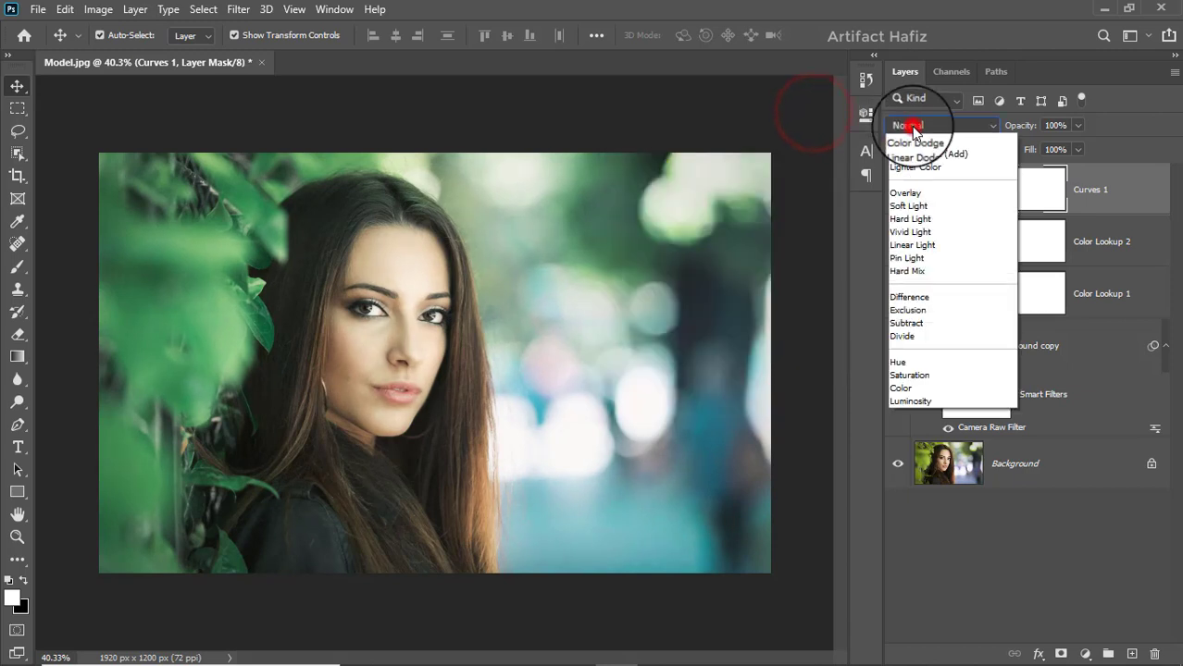
click(930, 544)
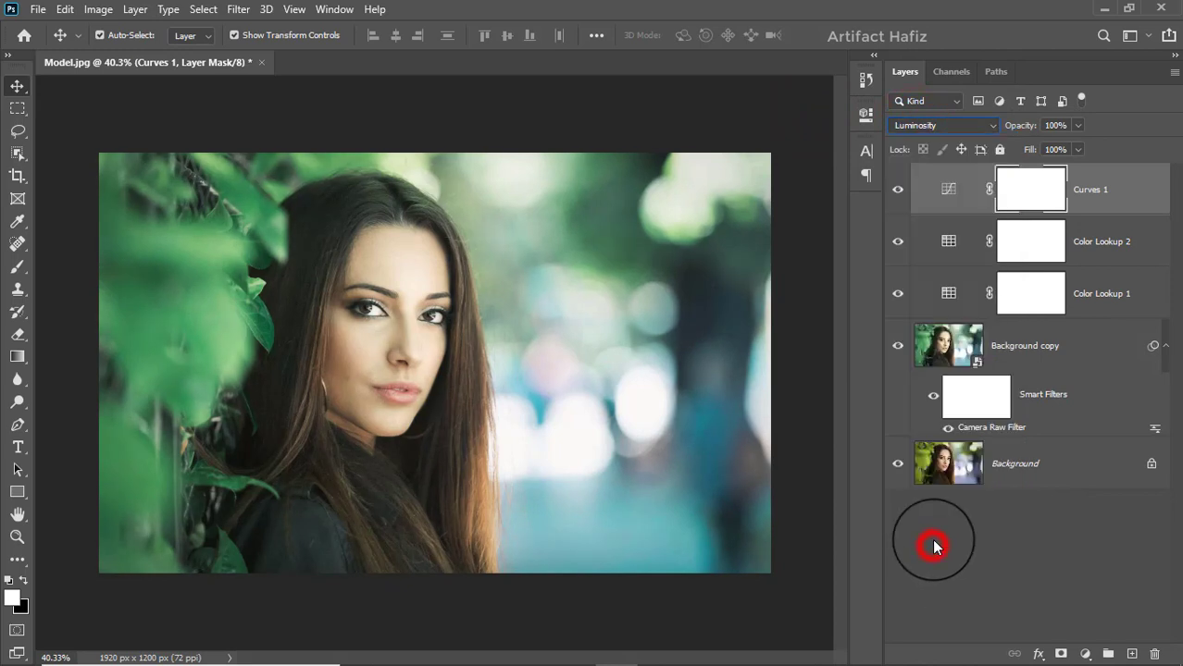
click(1085, 190)
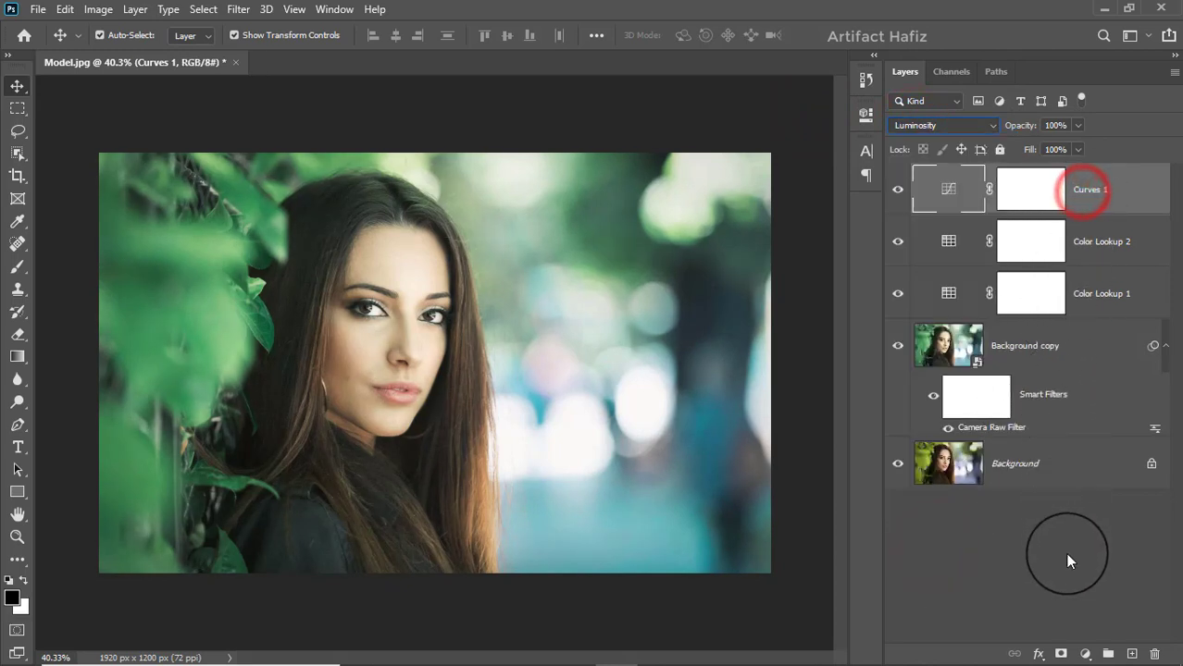
Add a Levels adjustment layer with the input black point at 6 and the white point at 251.
click(1085, 654)
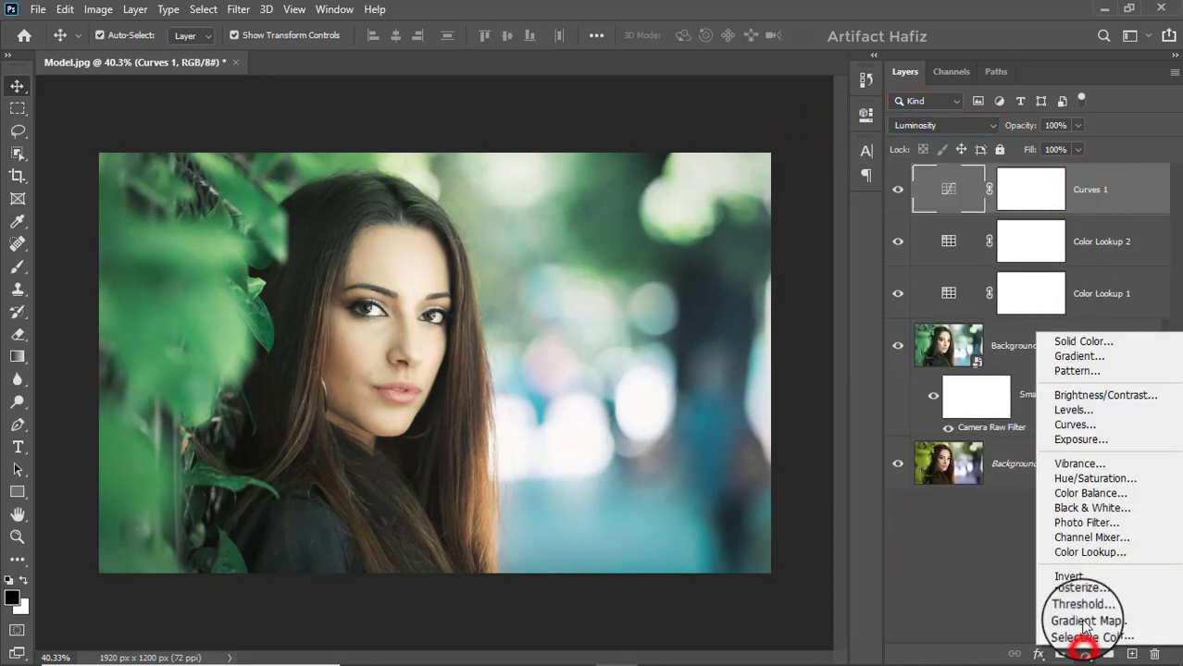
click(1072, 411)
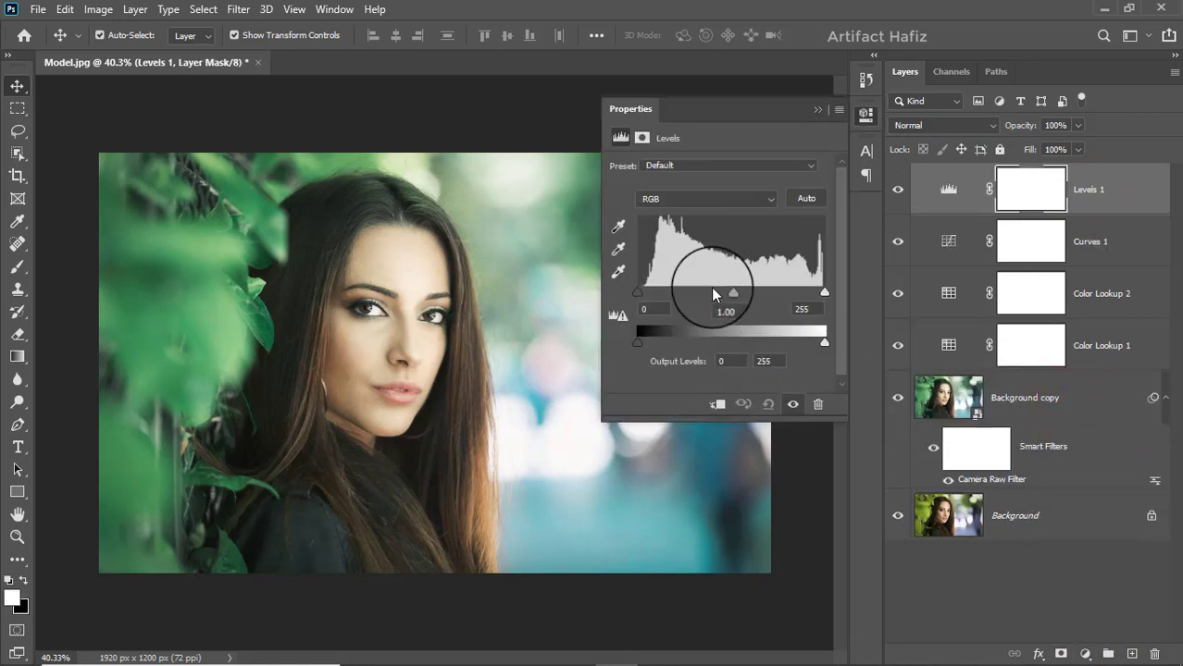
drag(825, 294, 822, 293)
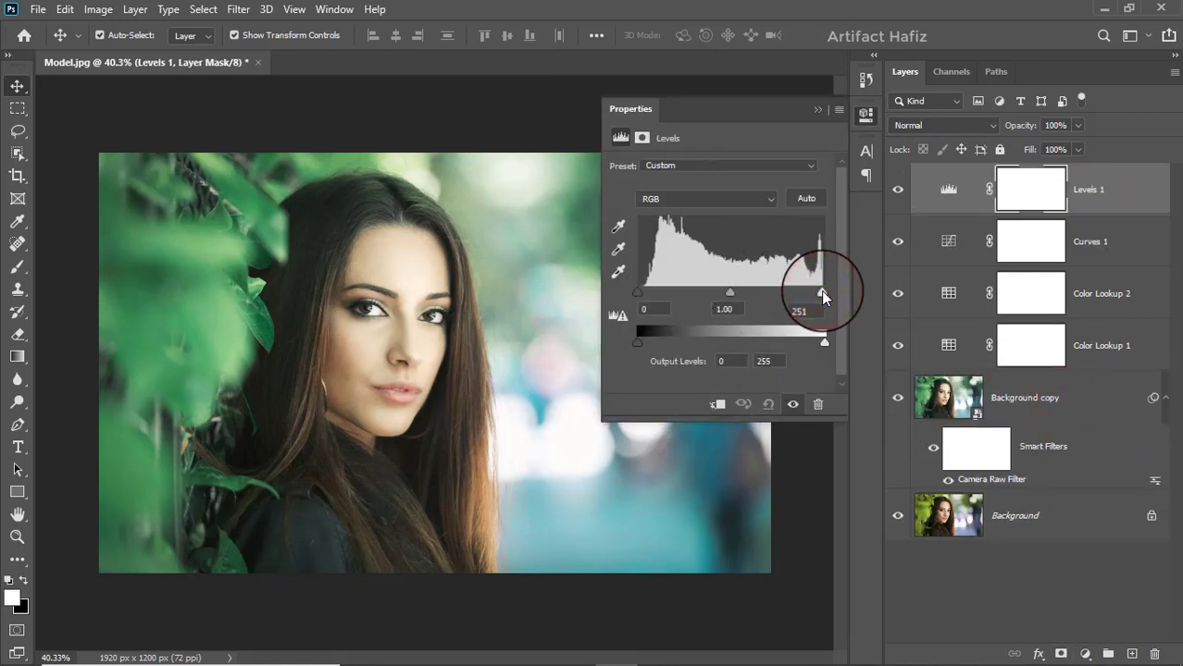
drag(635, 294, 643, 298)
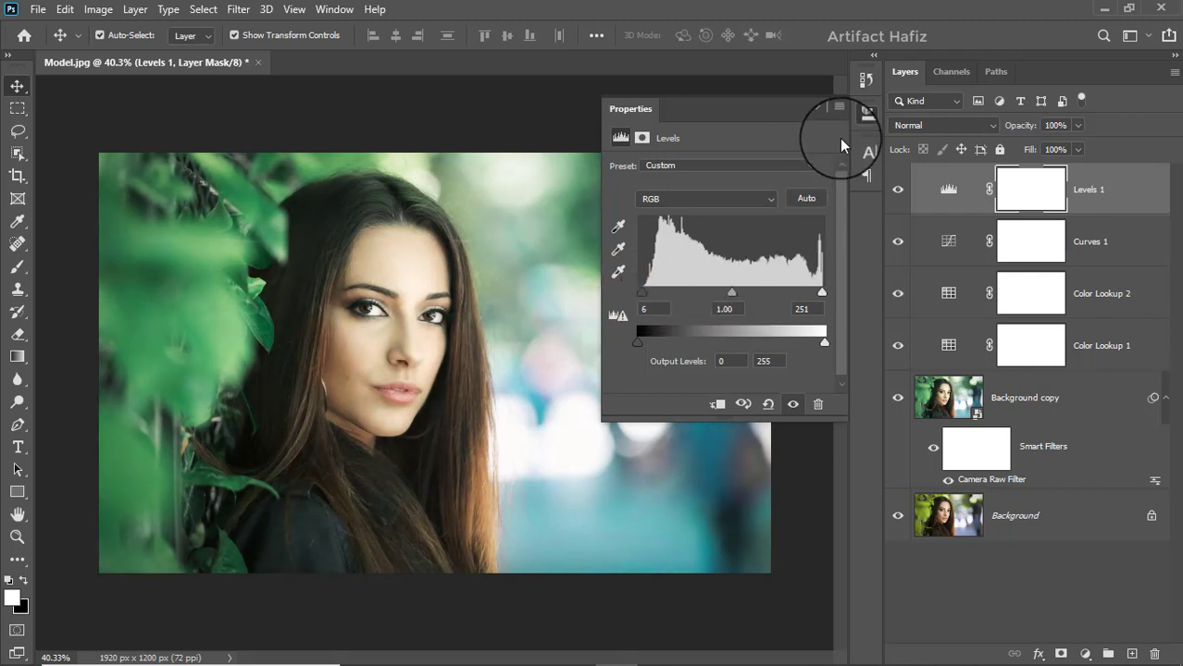
click(816, 115)
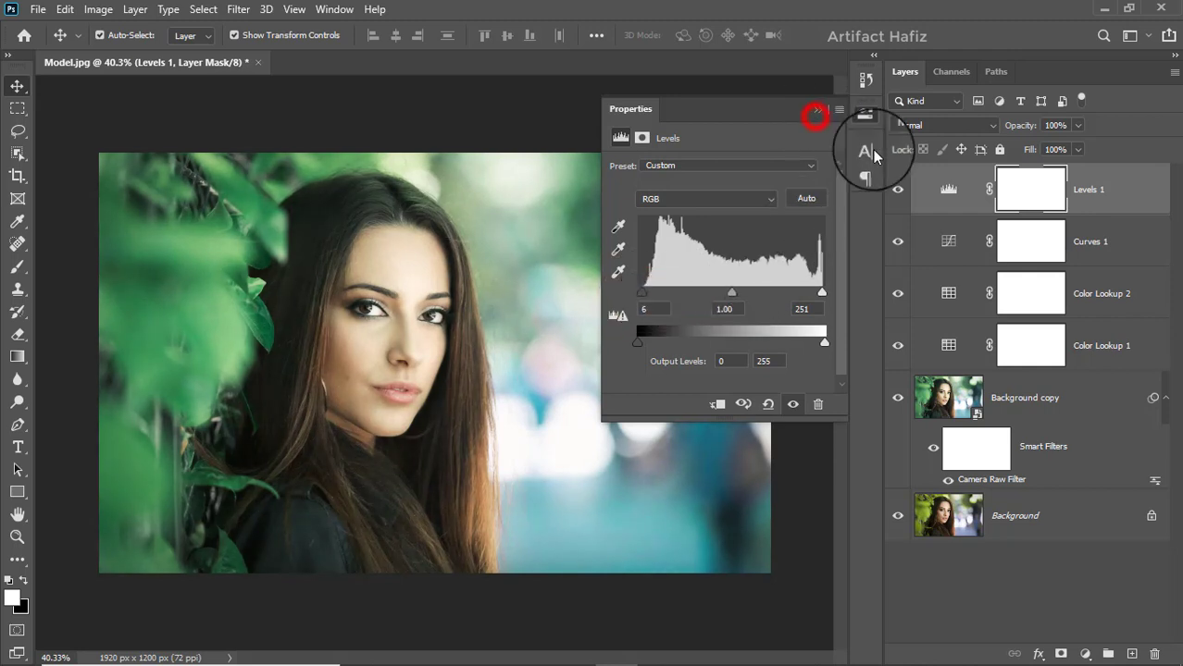
Stamp all visible layers into a new layer above Levels 1 and convert it for smart filters.
click(816, 113)
click(1099, 198)
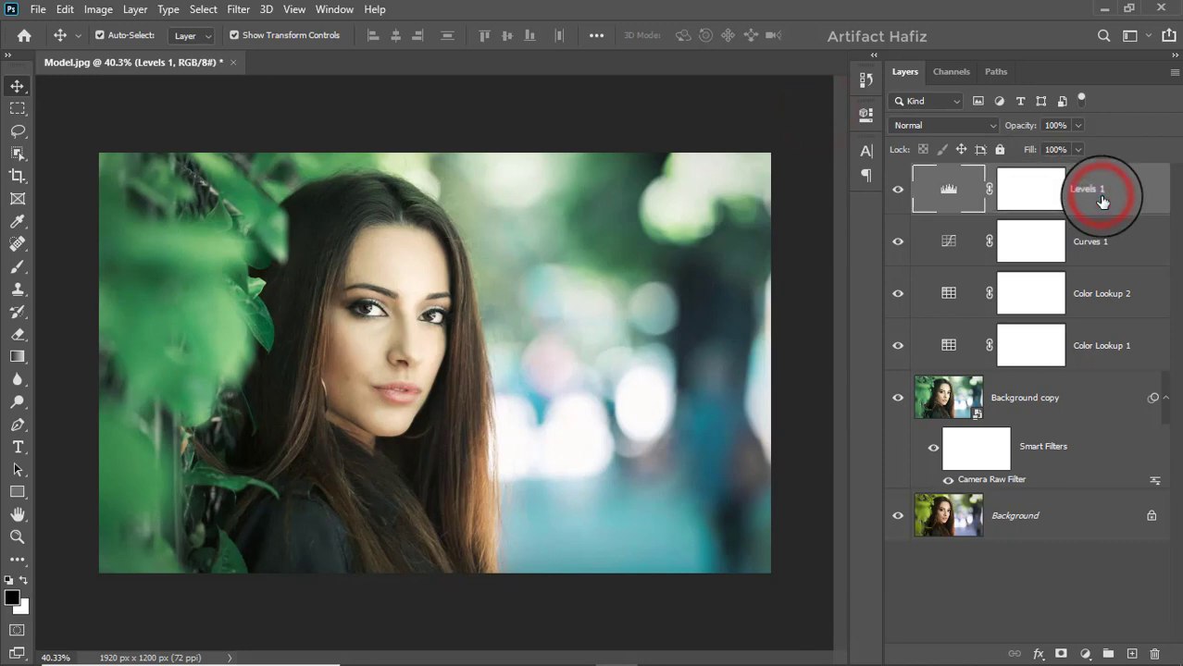
key(ctrl+alt+shift+e)
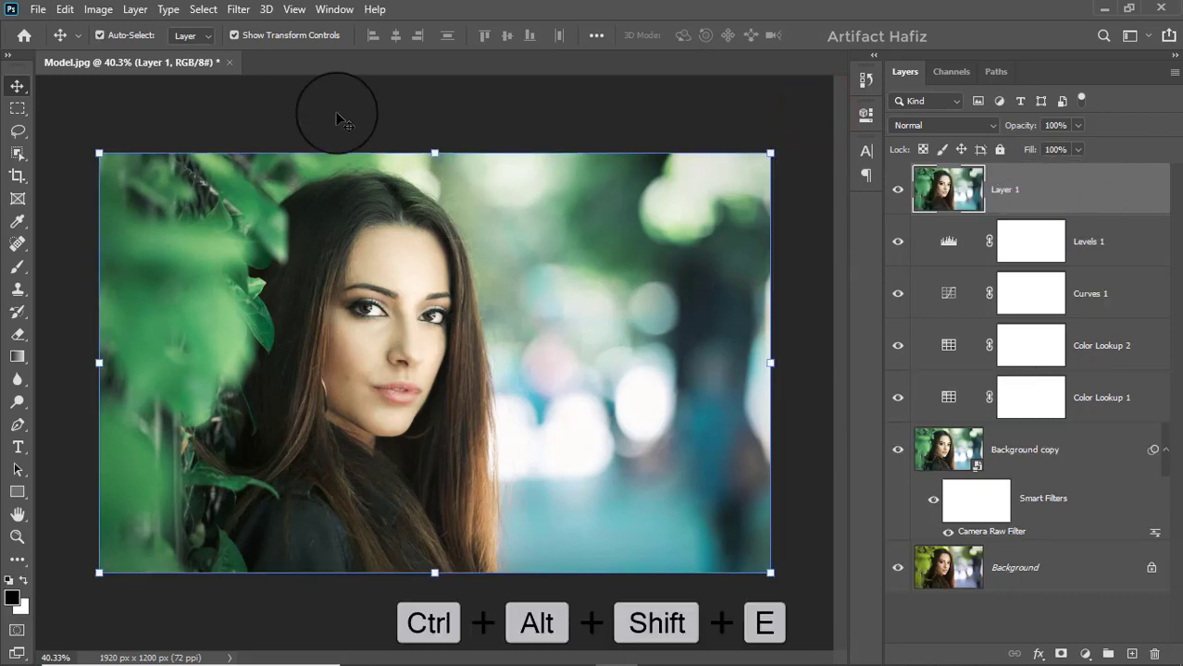
click(239, 9)
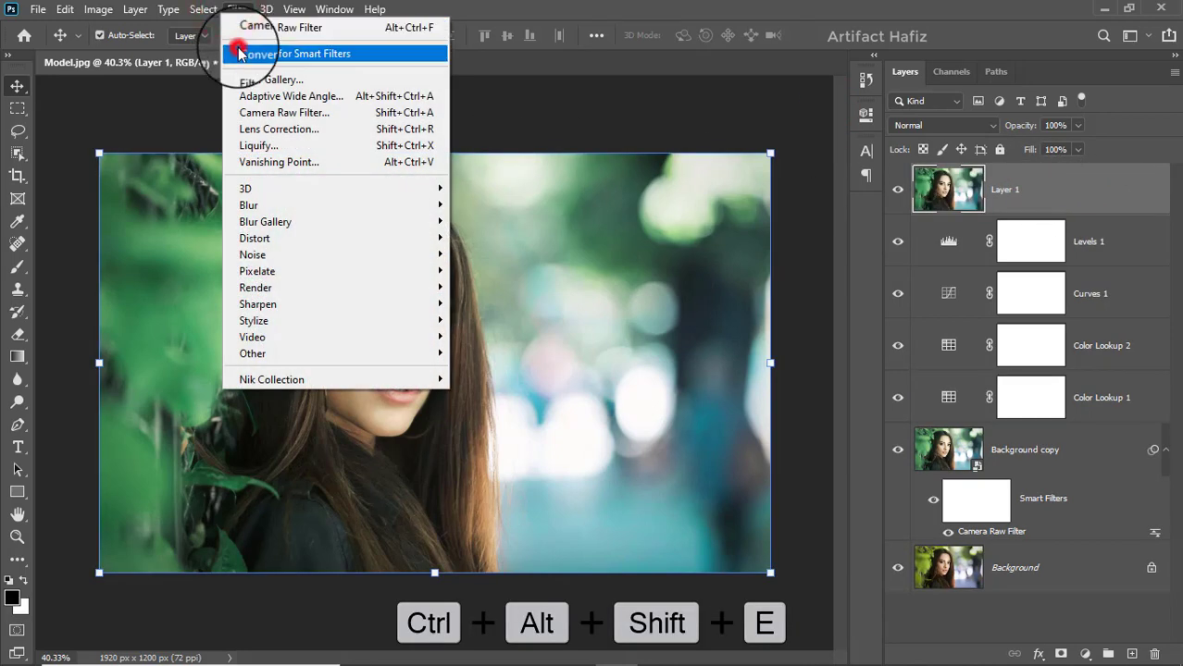
click(239, 53)
Apply the Camera Raw Filter to the stamped layer with Exposure -0.35, Highlights -17, Shadows +17, Whites +14 and Blacks +17.
click(239, 9)
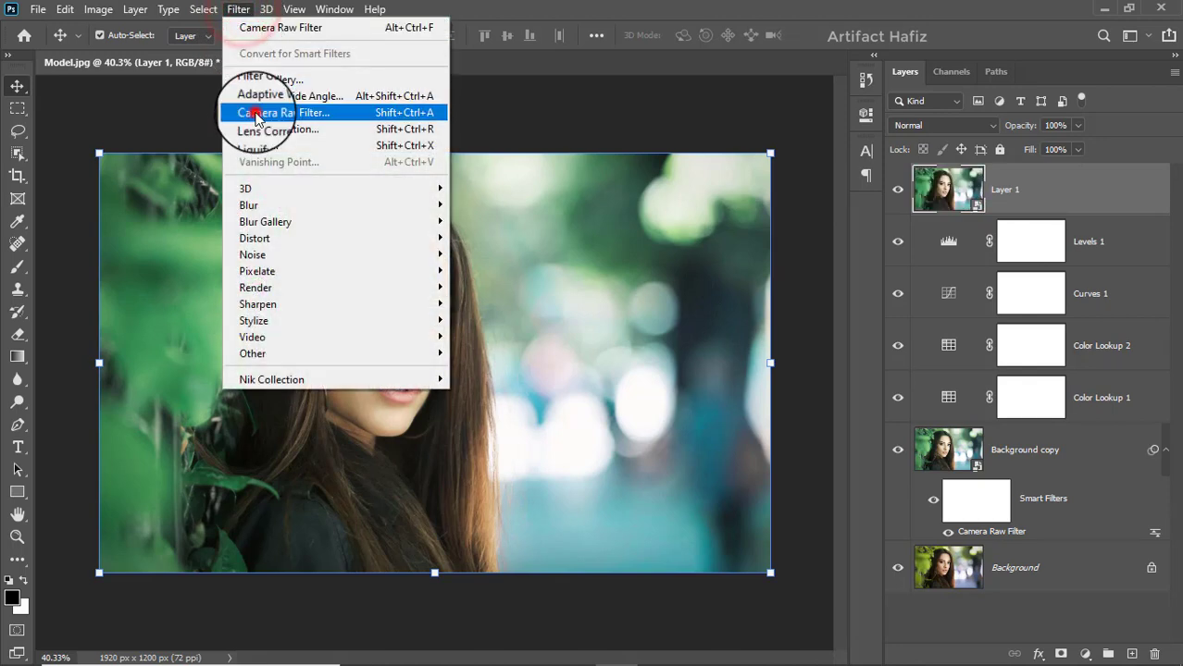
click(258, 114)
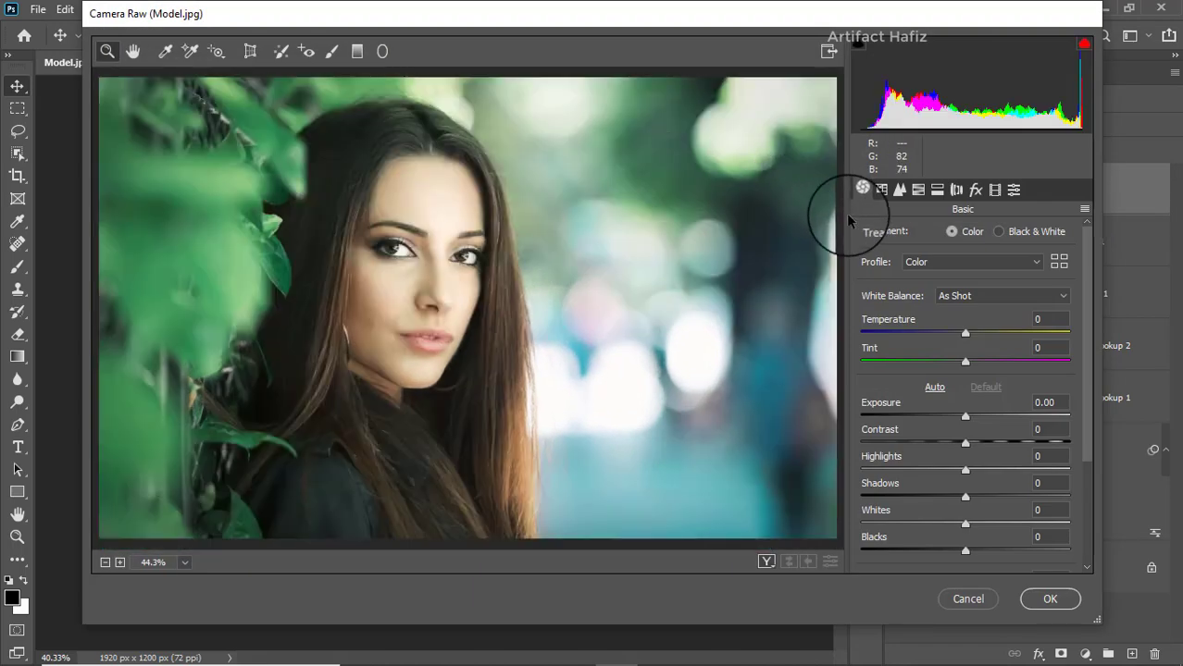
drag(964, 418, 958, 417)
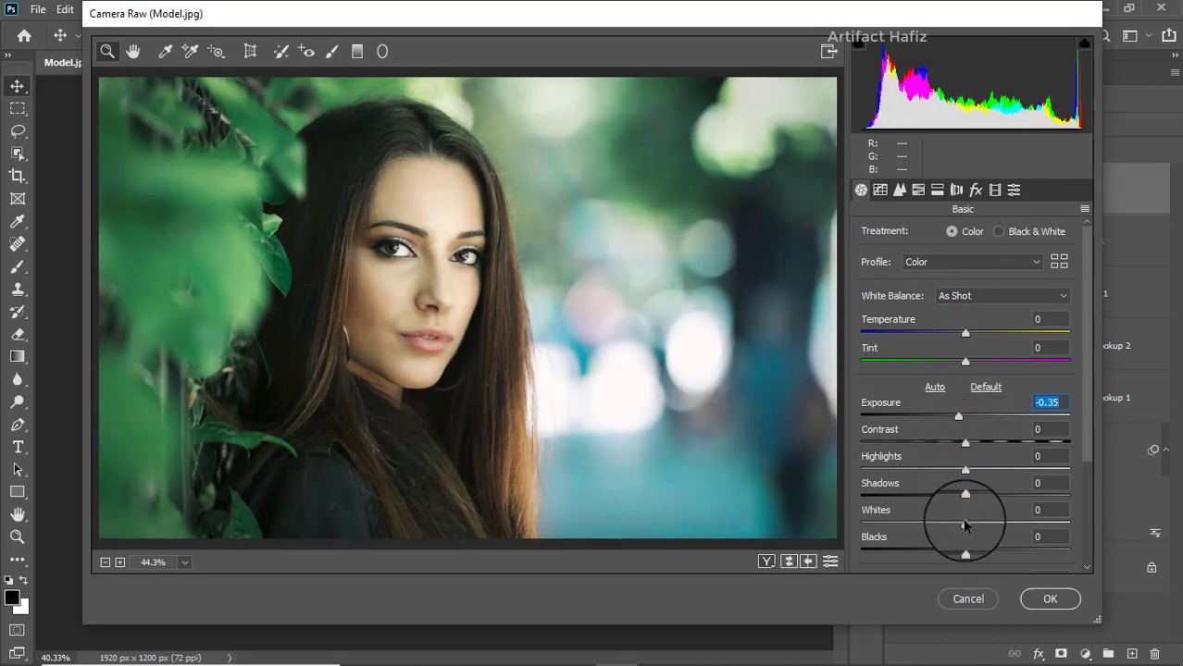
drag(965, 524, 981, 524)
drag(965, 468, 981, 499)
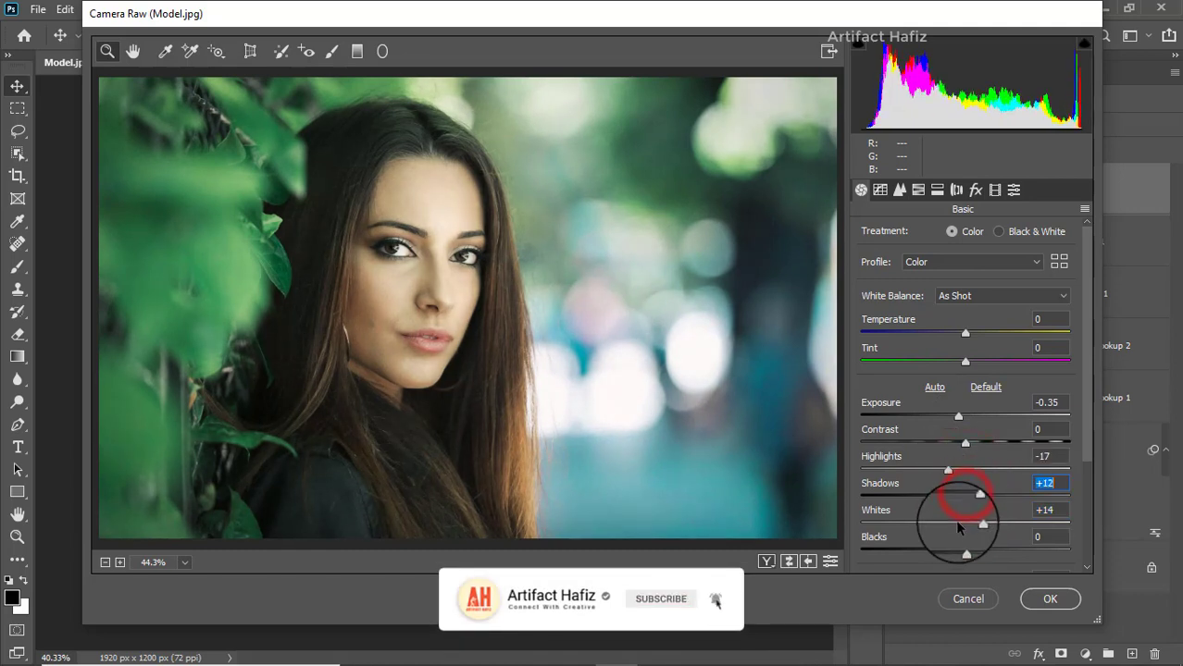
drag(965, 550, 980, 548)
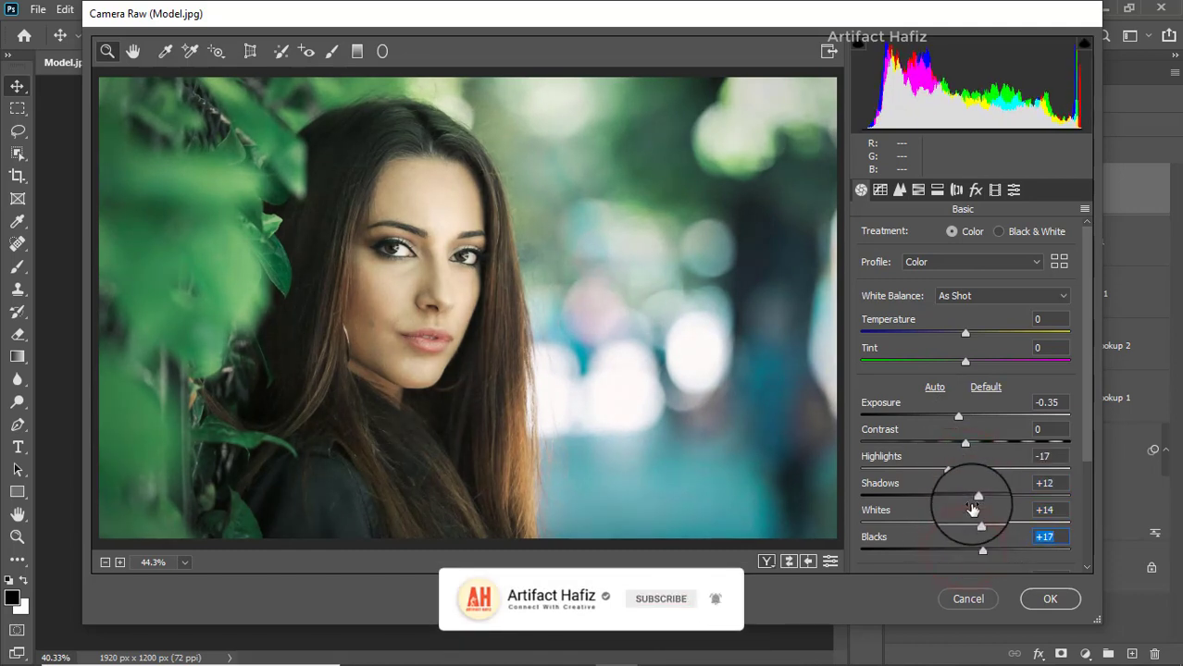
drag(978, 497, 983, 497)
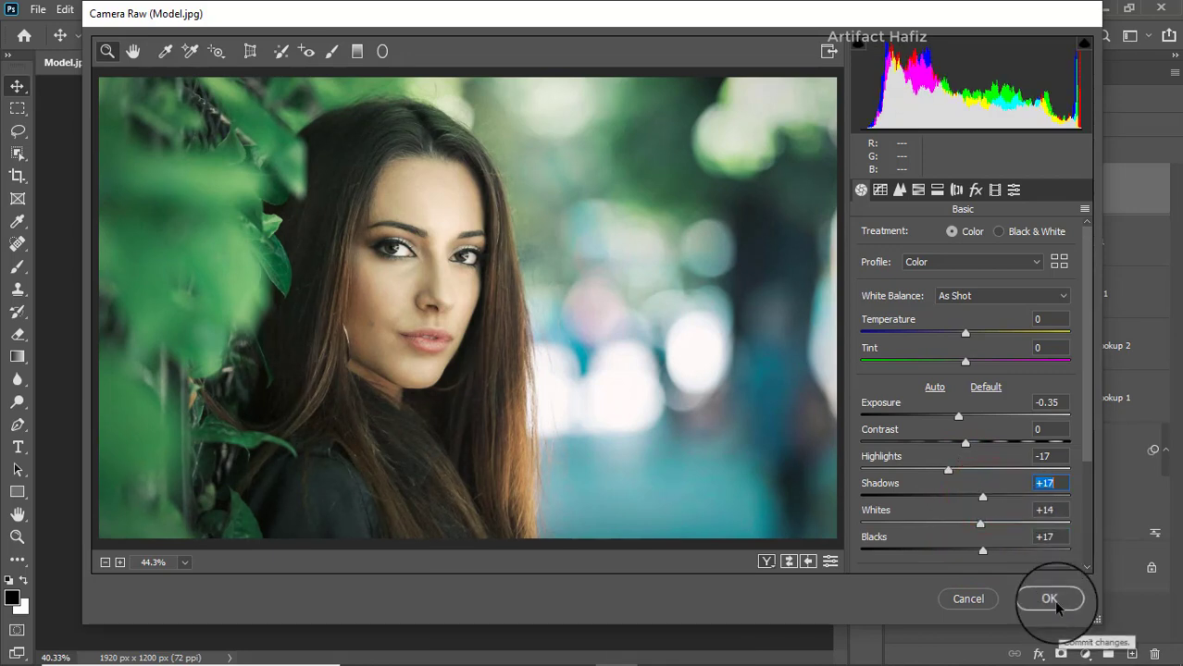
click(1052, 600)
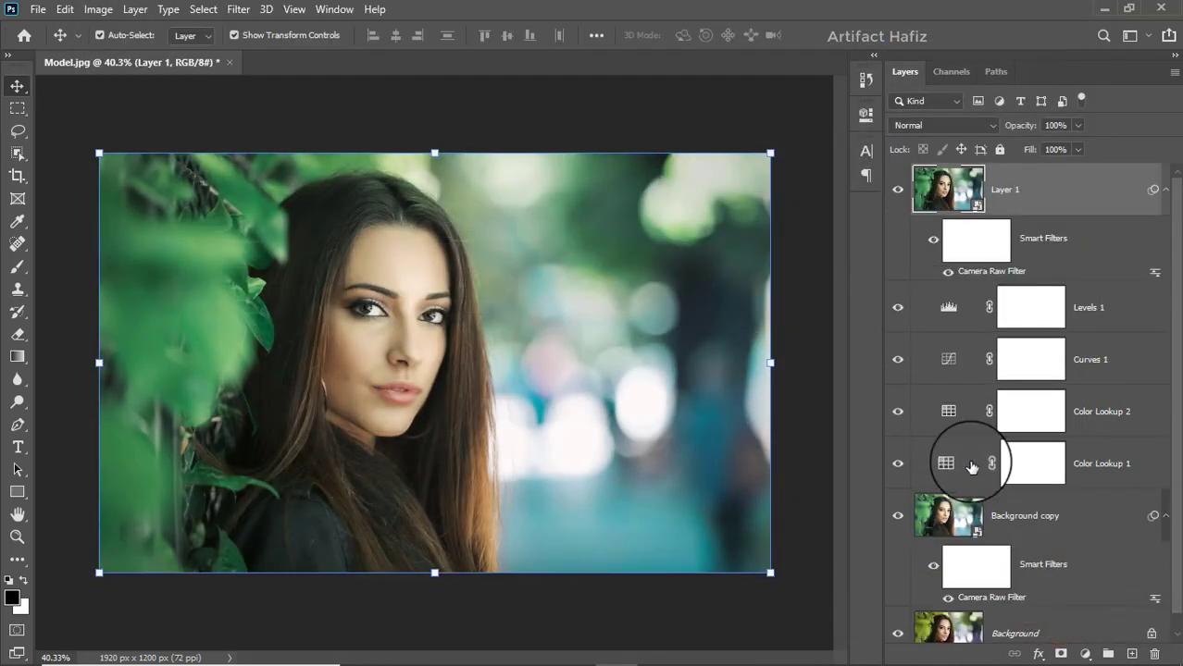
Compare the graded portrait with the original by toggling the visibility of all layers except Background.
scroll(972, 467, down, 1)
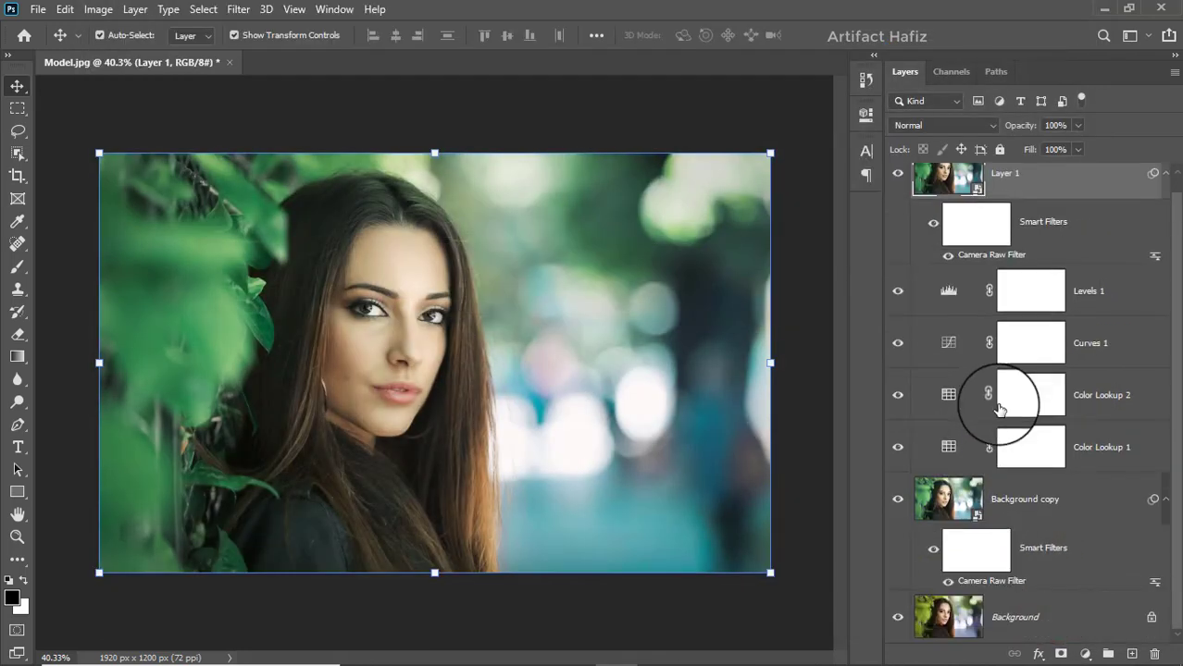
alt+click(898, 622)
alt+click(898, 622)
alt+click(898, 622)
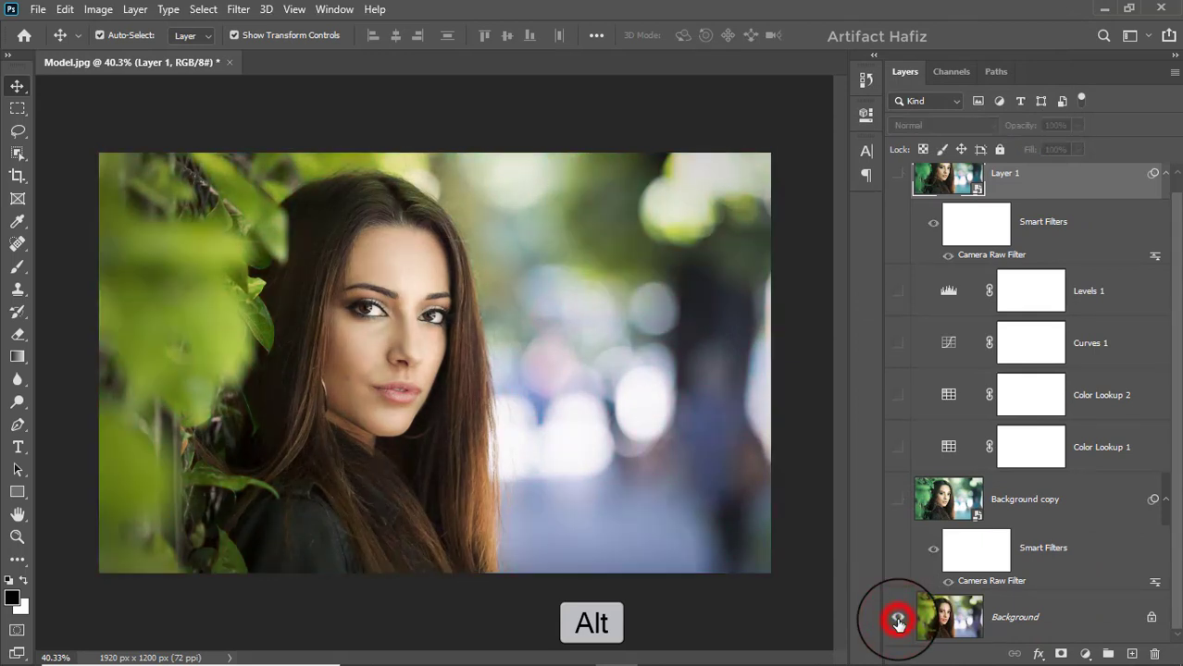
alt+click(897, 622)
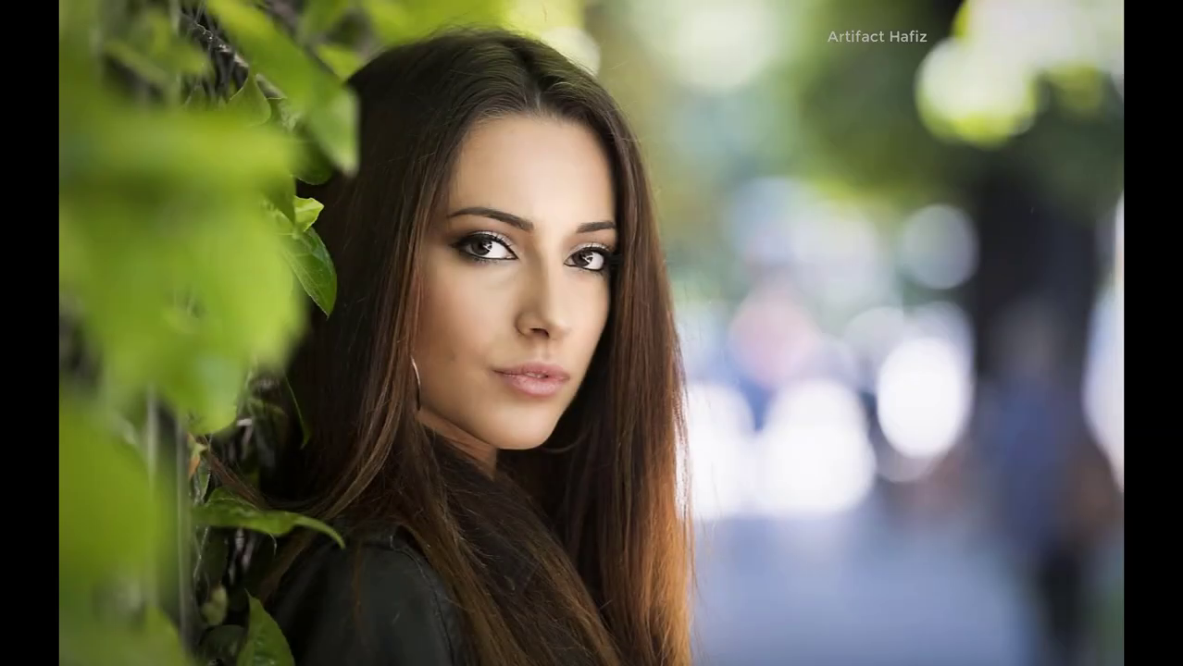